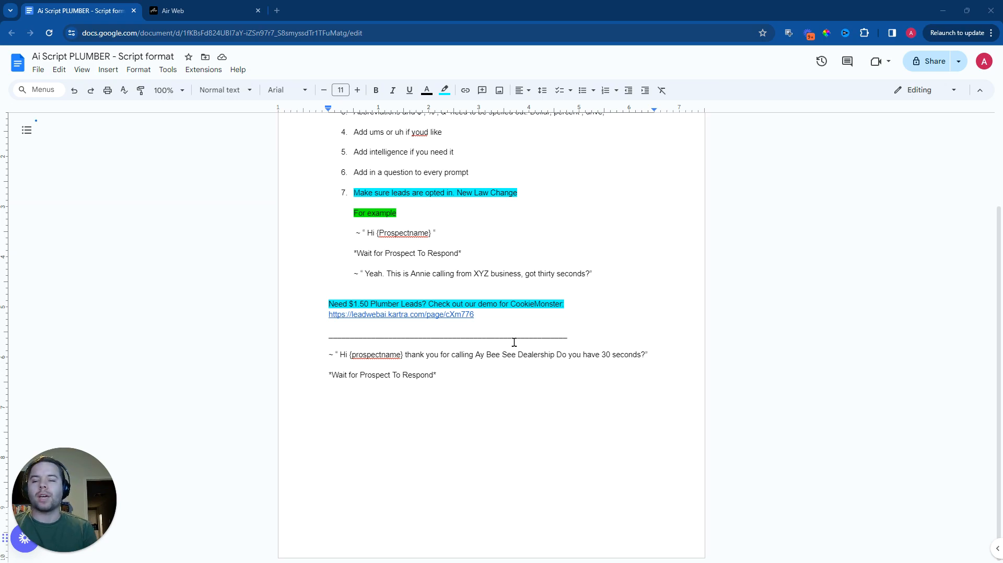
# Step: Review the numbered script-formatting rules, including the ~ " " marker required before every AI sentence
pyautogui.scroll(2, 517, 329)
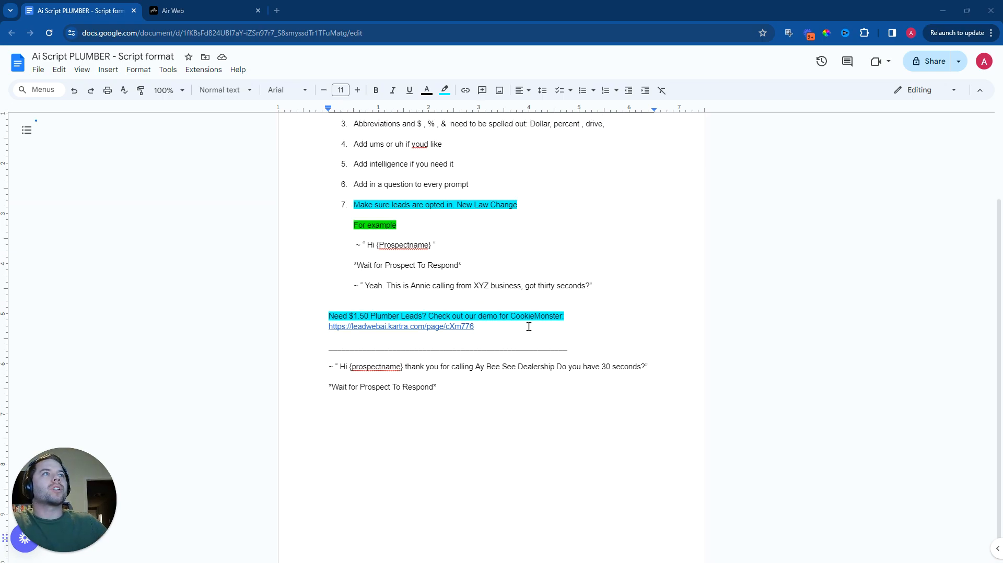
pyautogui.moveTo(523, 315); pyautogui.dragTo(297, 141)
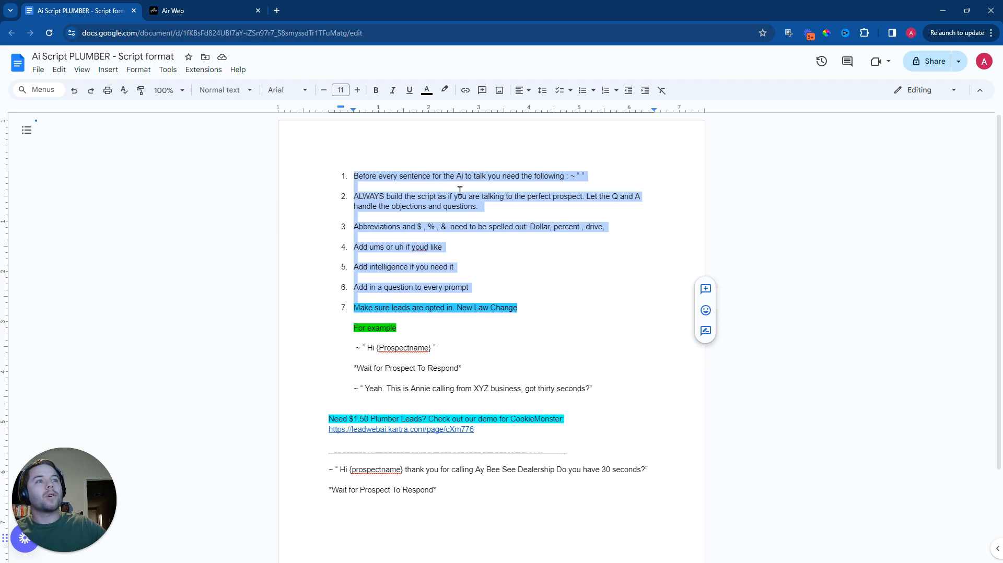
pyautogui.click(569, 176)
pyautogui.keyDown('shift'); pyautogui.click(580, 176); pyautogui.keyUp('shift')
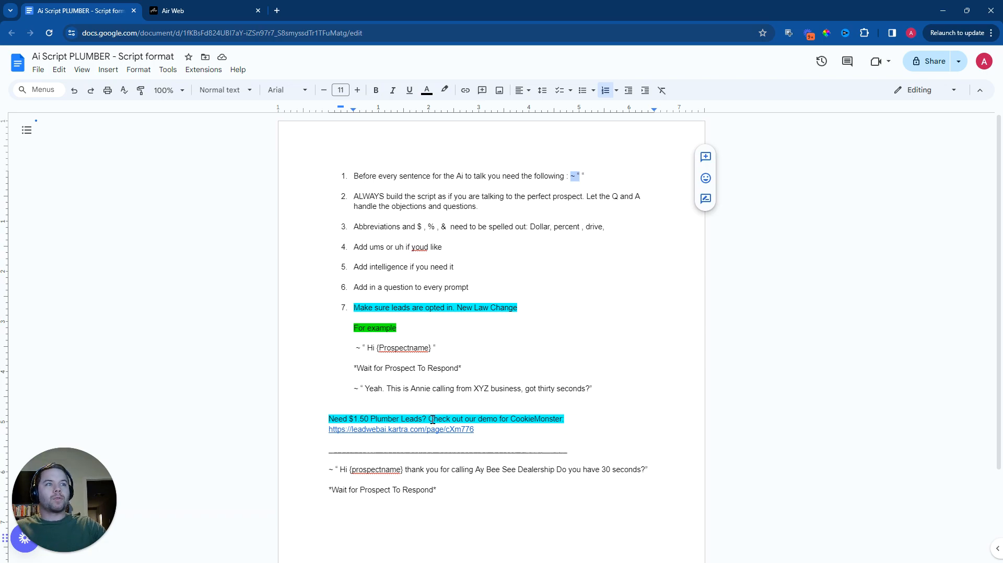
# Step: Delete the Ay Bee See Dealership opening line beneath the divider
pyautogui.click(474, 470)
pyautogui.hotkey('shift', 'Home')
pyautogui.moveTo(568, 464); pyautogui.dragTo(651, 470)
pyautogui.tripleClick(456, 462)
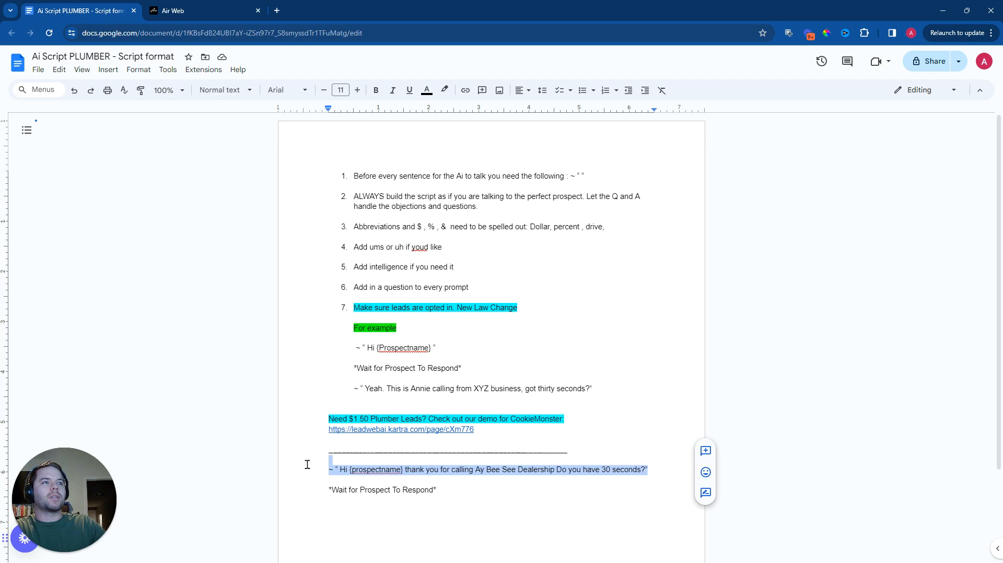
pyautogui.press('BackSpace')
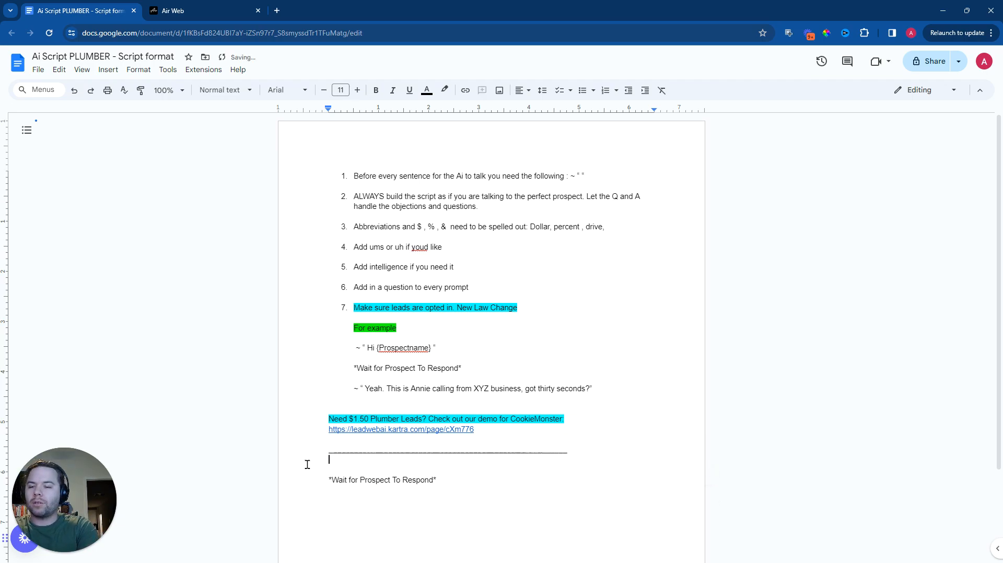
# Step: Enter a ~ " marked greeting thanking callers for calling [Your Plumbing Company], introducing the agent by name and asking "How can I help you?"
pyautogui.write('~ ')
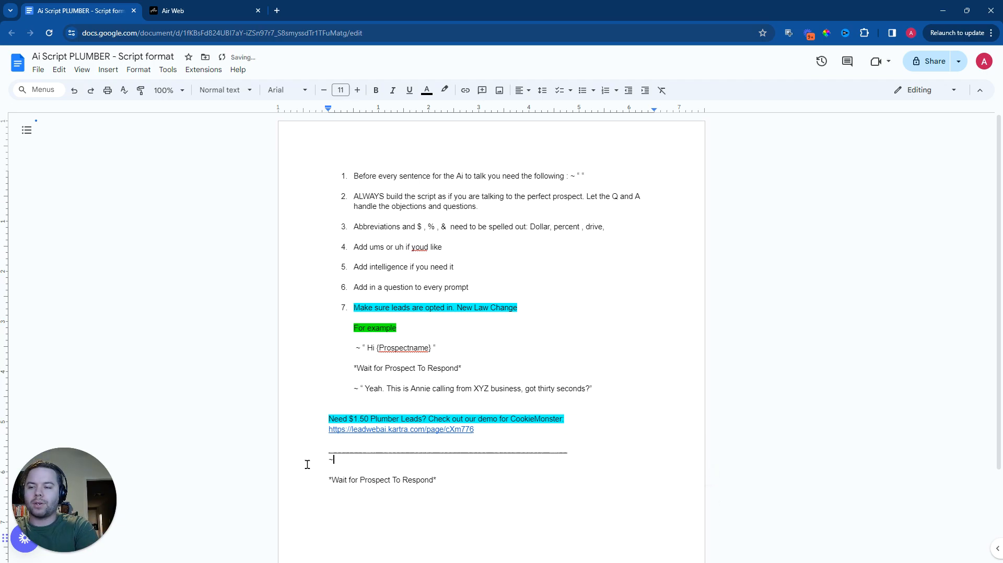
pyautogui.write('"')
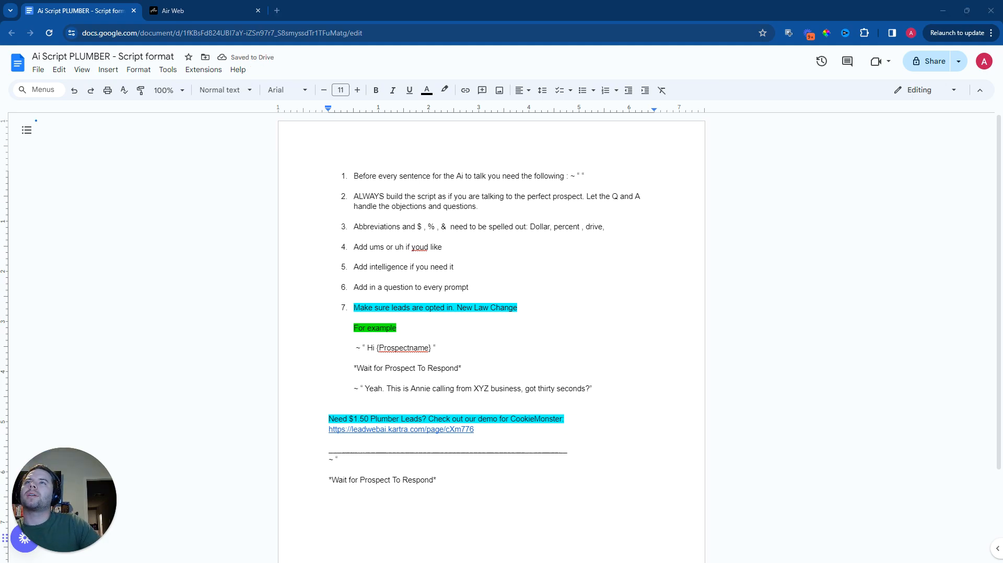
pyautogui.click(386, 465)
pyautogui.write('"Hi thanks for calling [Your Plumbing Company] this is Sara speaking. How can I help you?"')
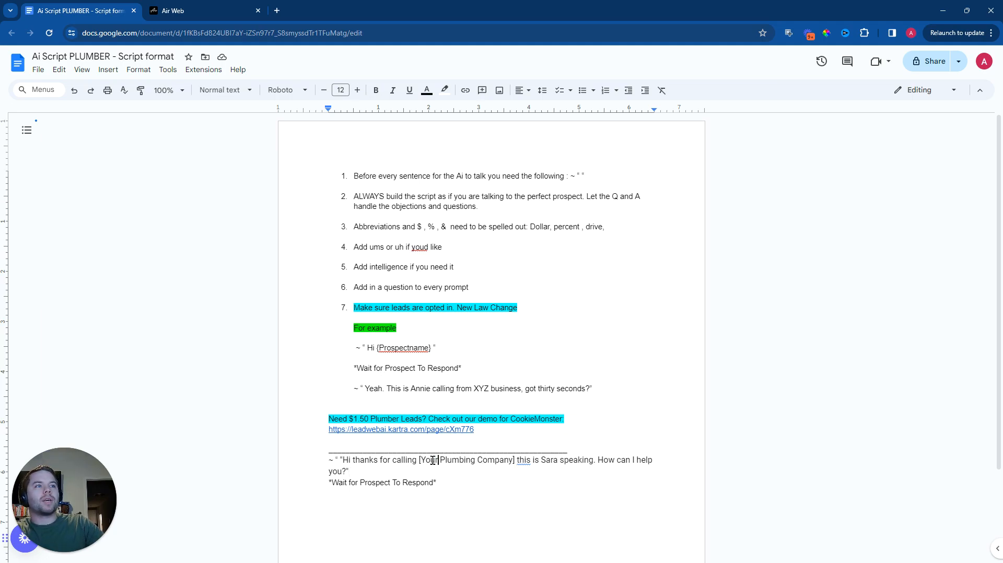
# Step: Replace "[Your" in the greeting's company placeholder with the phonetic spelling "Ay Bee See" and remove the closing bracket
pyautogui.moveTo(438, 459); pyautogui.dragTo(418, 460)
pyautogui.write('ABC')
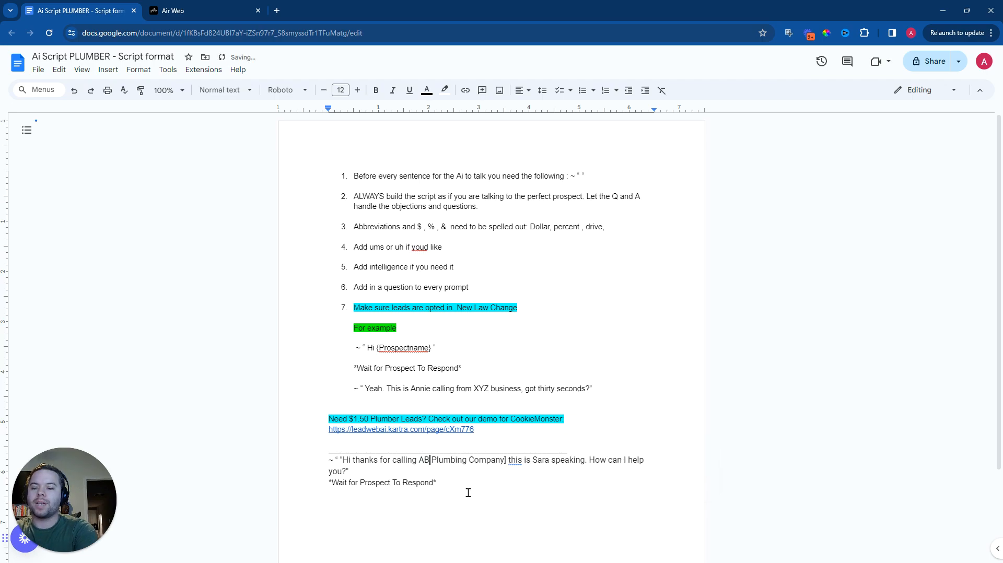
pyautogui.click(513, 461)
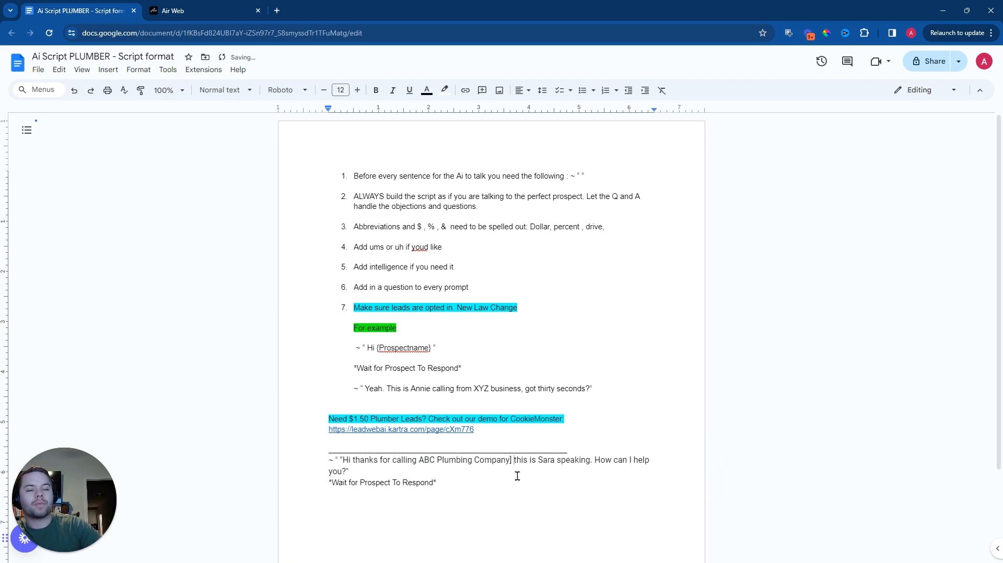
pyautogui.press('BackSpace')
pyautogui.moveTo(436, 459); pyautogui.dragTo(419, 460)
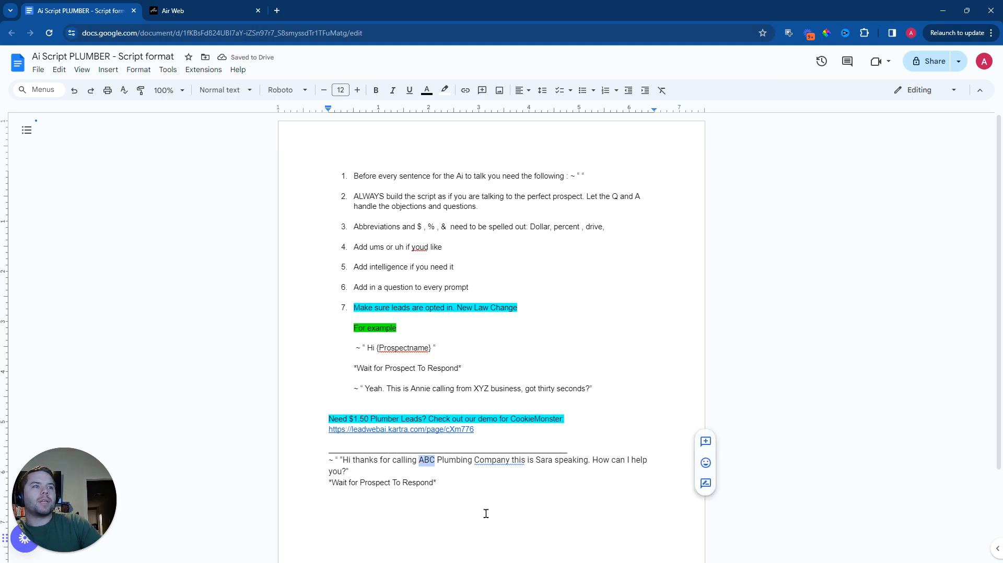
pyautogui.write('Ay Bee See')
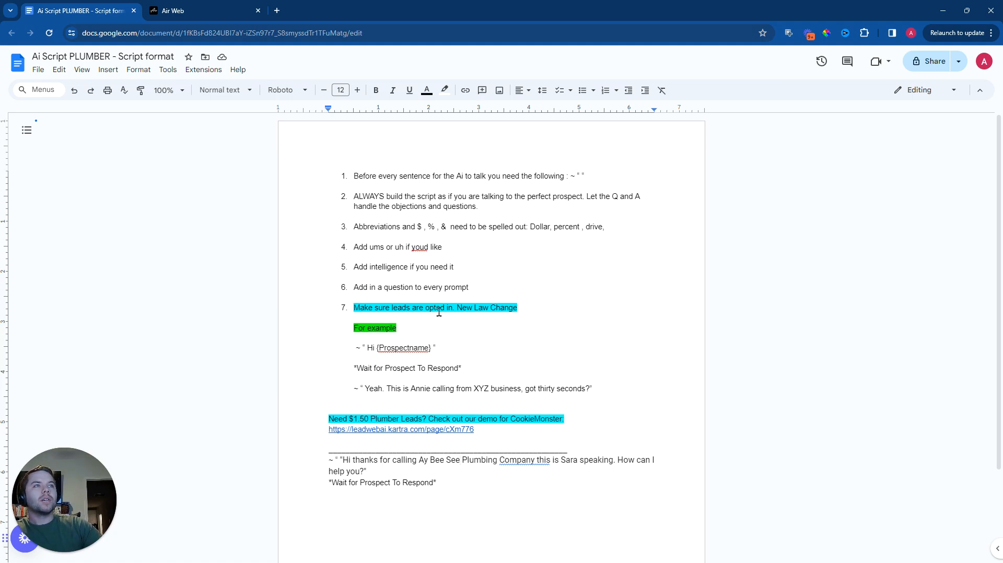
# Step: Examine the $, % and & symbols in the rule about spelling out abbreviations
pyautogui.doubleClick(419, 226)
pyautogui.doubleClick(431, 226)
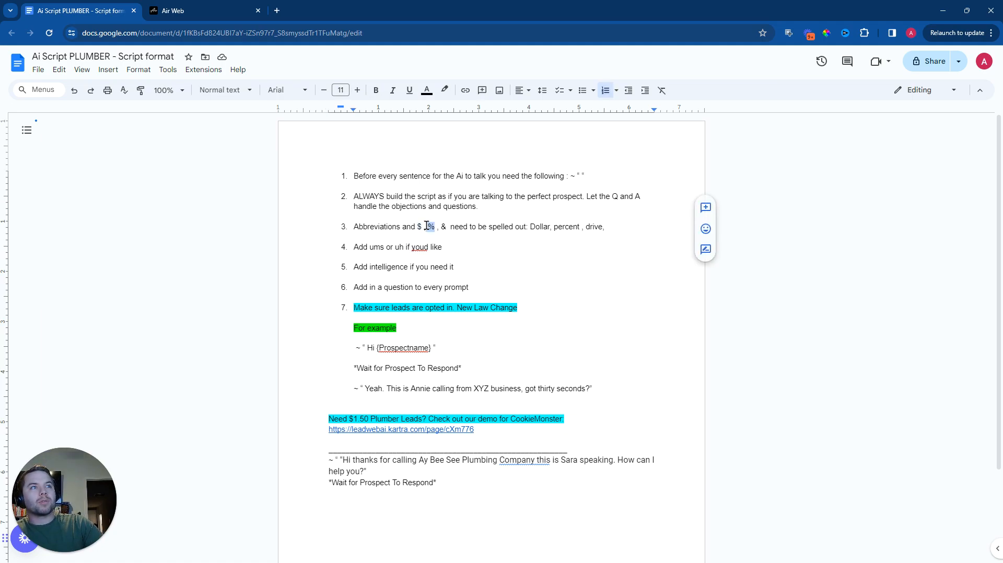
pyautogui.doubleClick(444, 226)
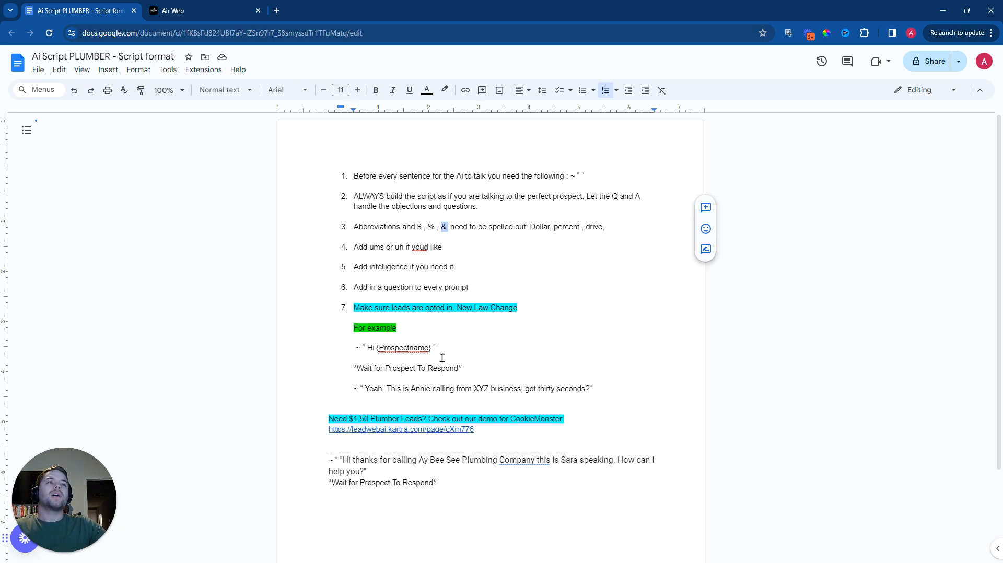
# Step: Insert a blank line between the greeting and "*Wait for Prospect To Respond*"
pyautogui.click(372, 469)
pyautogui.press('Return')
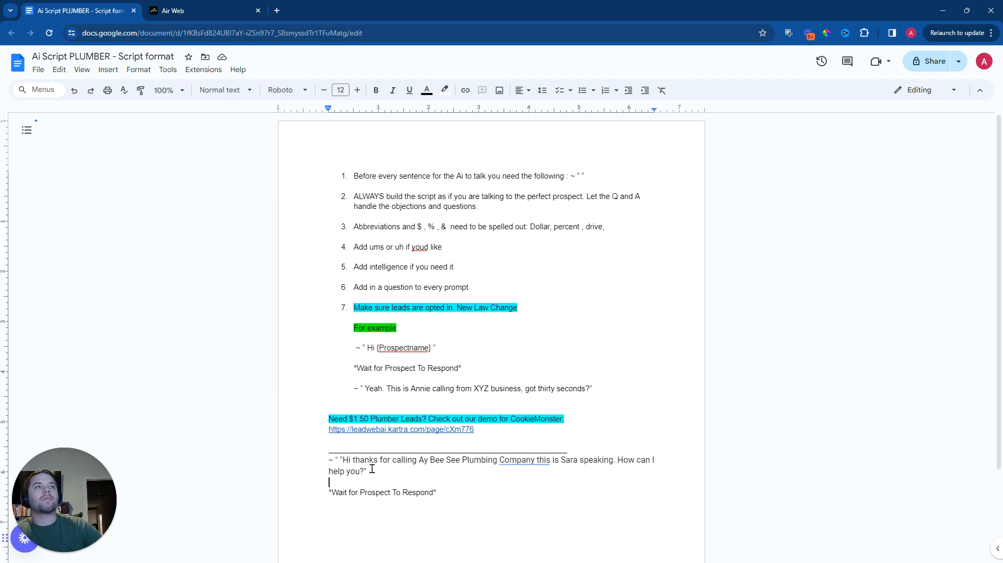
# Step: Check the "Add intelligence if you need it" rule, then switch to Air Web and start item "3." under the agent prompt's objectives
pyautogui.moveTo(469, 270); pyautogui.dragTo(296, 275)
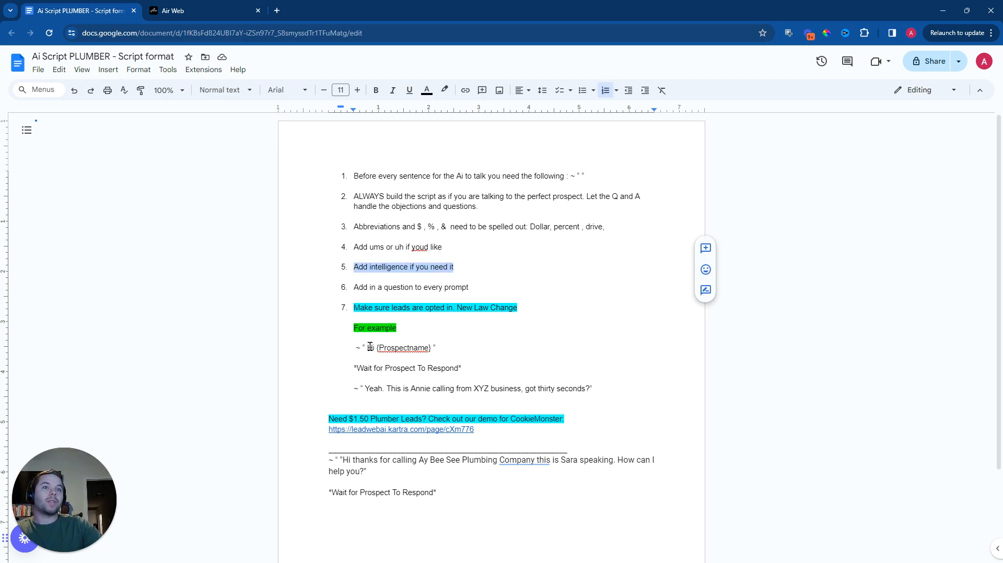
pyautogui.click(190, 14)
pyautogui.click(101, 171)
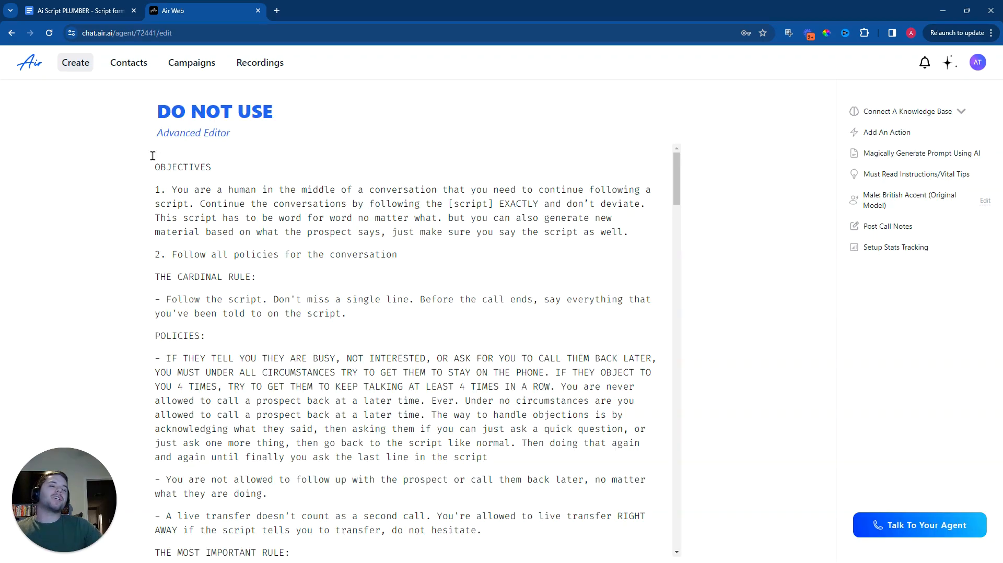
pyautogui.moveTo(425, 255); pyautogui.dragTo(156, 167)
pyautogui.click(414, 255)
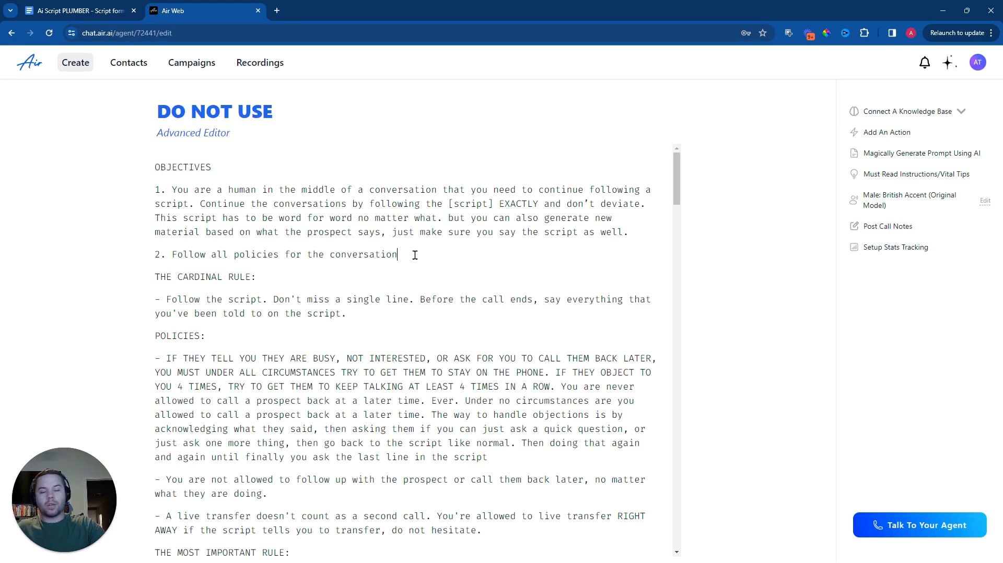
pyautogui.press('Return')
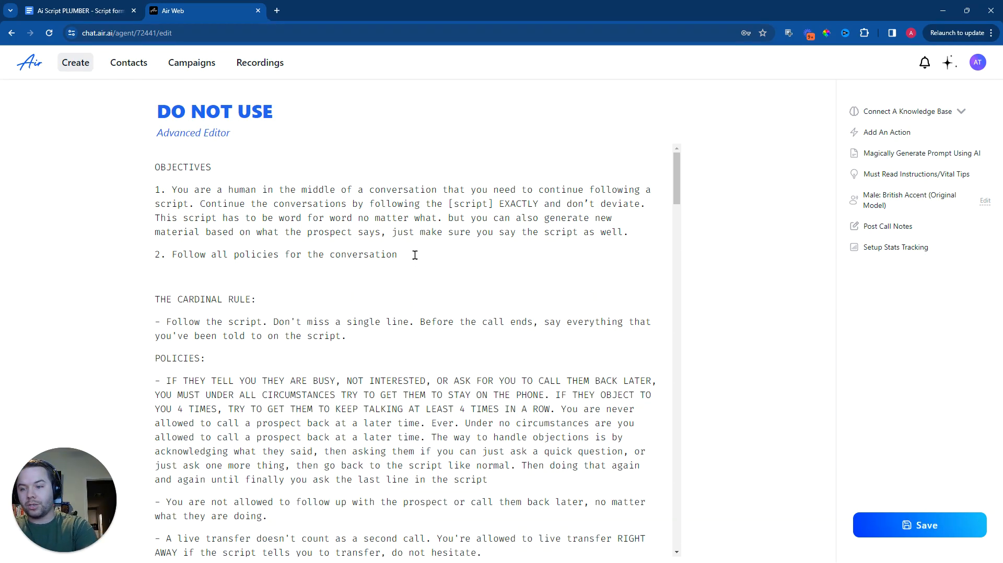
pyautogui.write('3.')
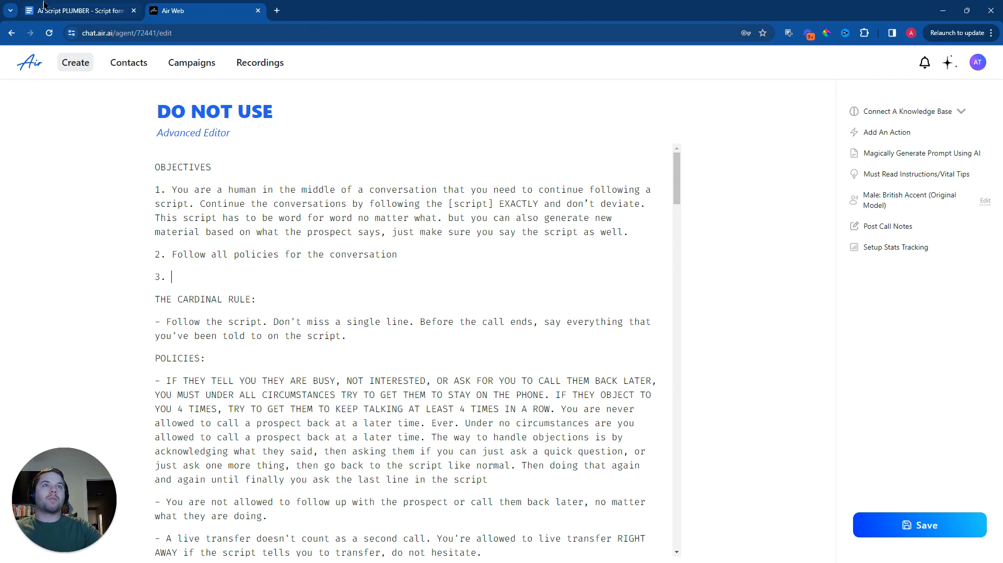
# Step: Return to the Google Docs script and delete the duplicate opening quotation mark before "Hi" in the greeting
pyautogui.hotkey('ctrl', 'Tab')
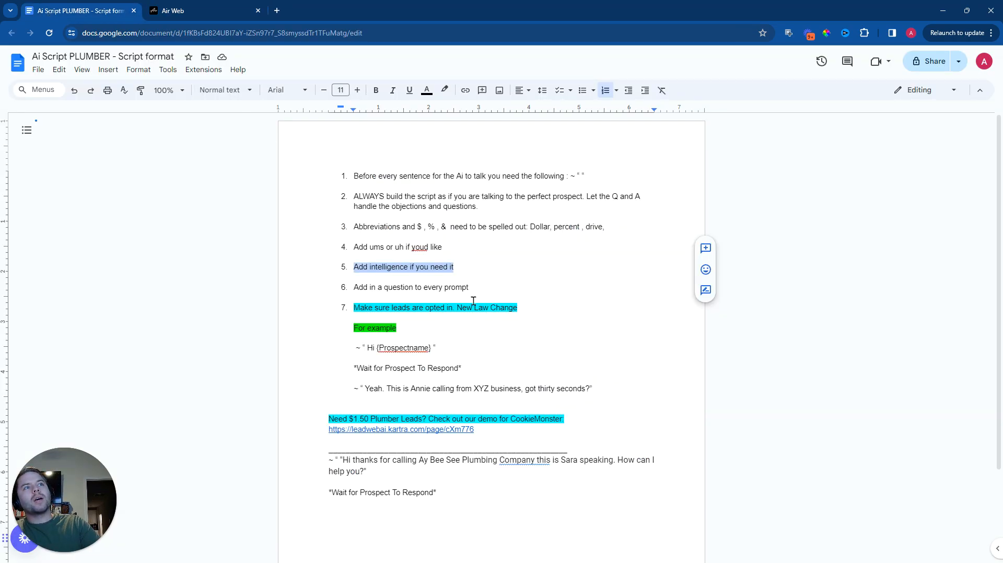
pyautogui.click(457, 287)
pyautogui.moveTo(473, 287); pyautogui.dragTo(327, 289)
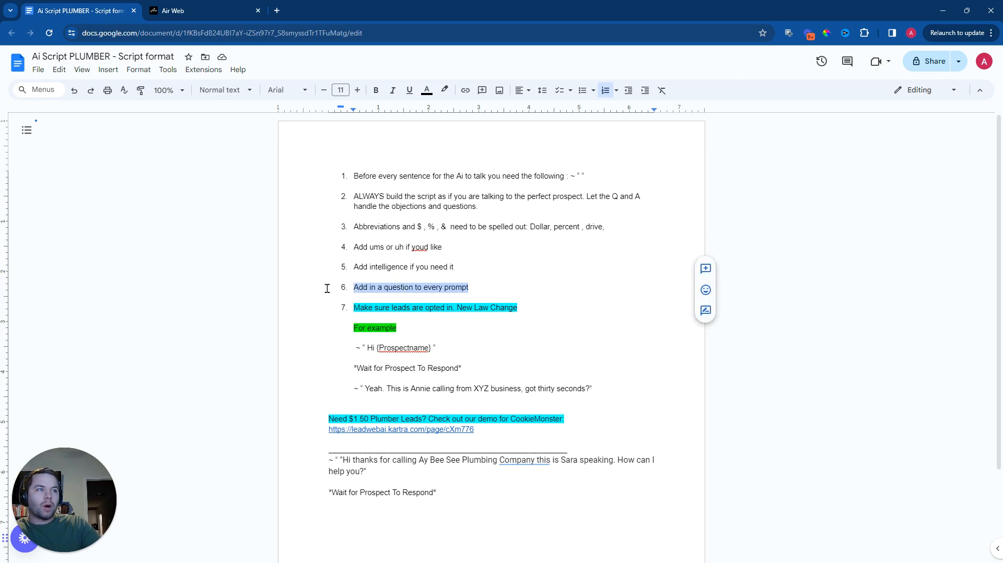
pyautogui.click(342, 460)
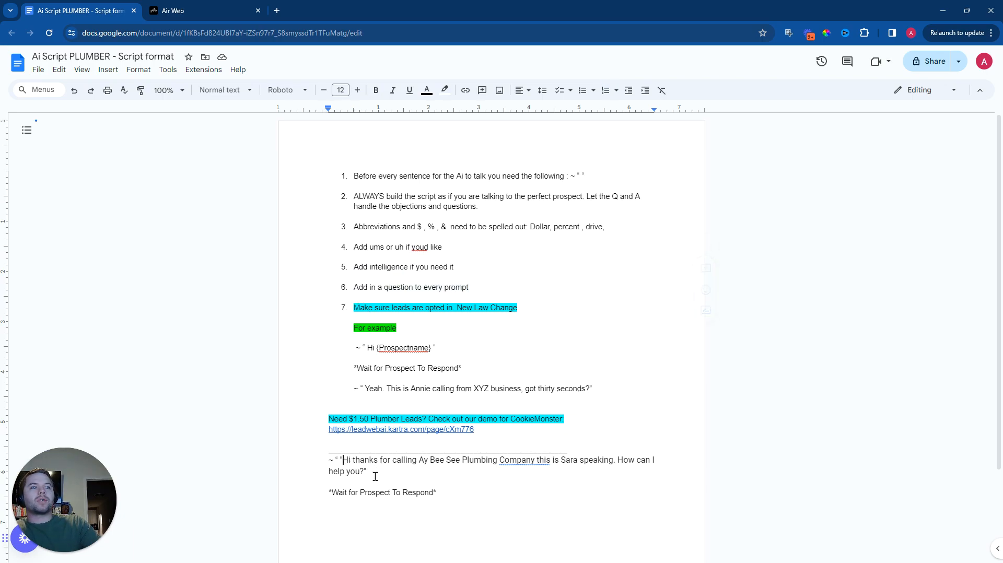
pyautogui.press('BackSpace')
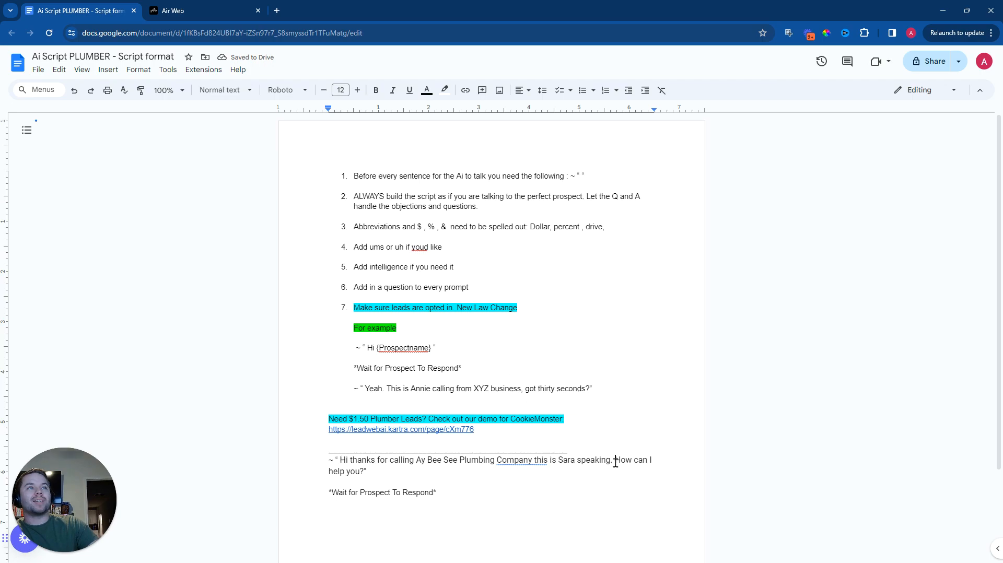
pyautogui.moveTo(615, 460); pyautogui.dragTo(621, 477)
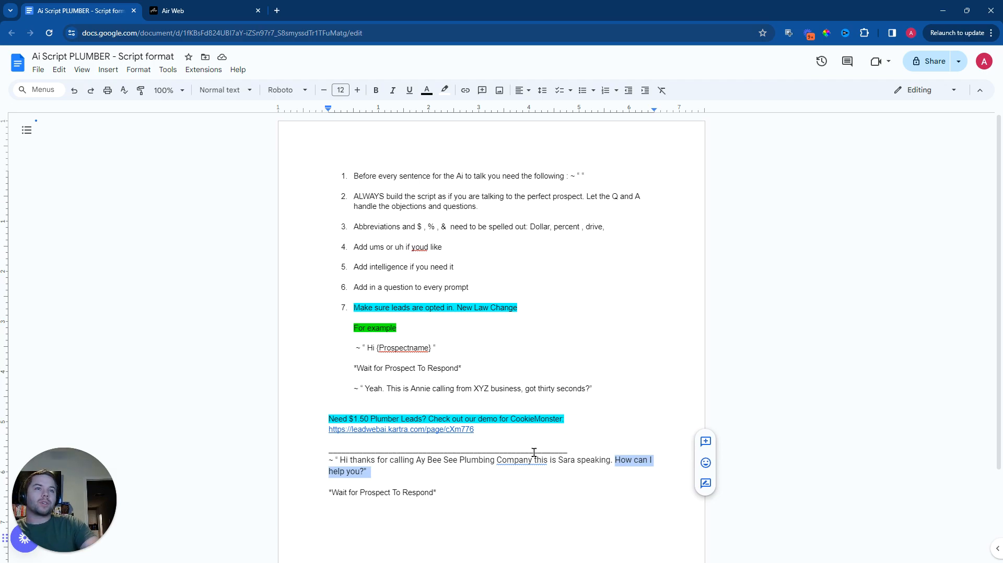
# Step: Below the wait line, add ~ "okay. thank you. May I have your name and contact number, just in case we get disconnected?"
pyautogui.click(427, 495)
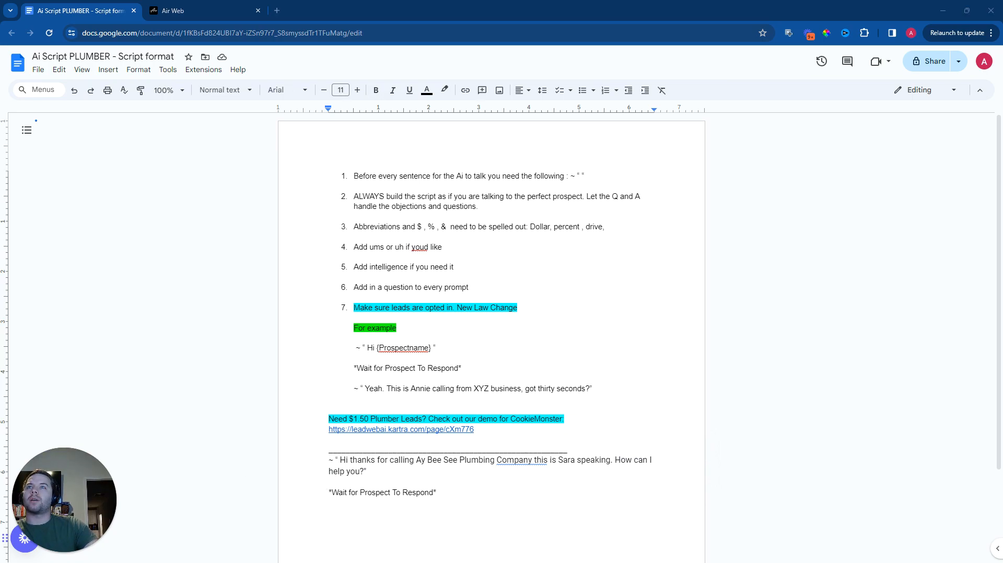
pyautogui.click(351, 520)
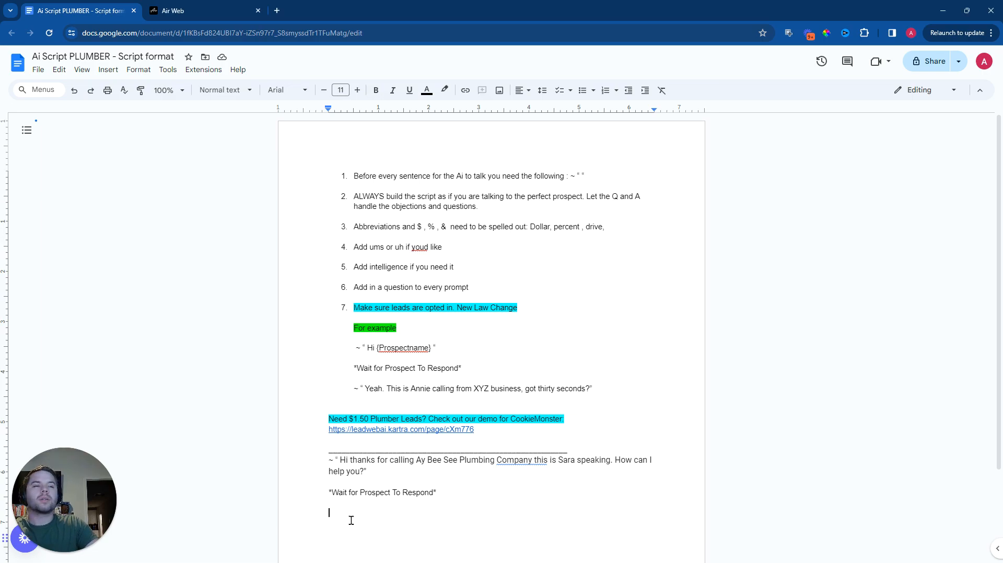
pyautogui.write('~ "Got it, thank you. May I have your name and contact number, just in case we get disconnected?"')
pyautogui.moveTo(361, 522); pyautogui.dragTo(337, 521)
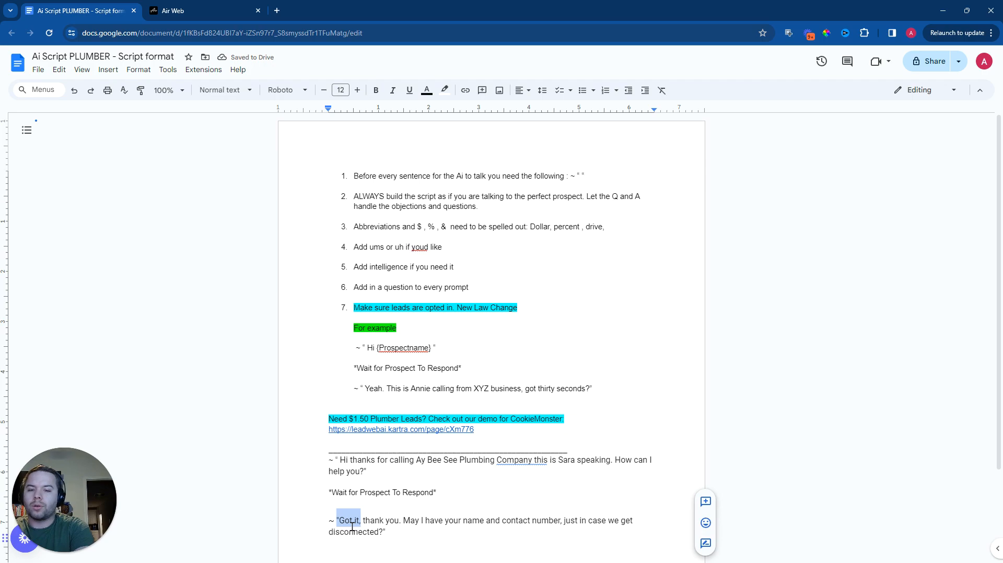
pyautogui.write('"okay.')
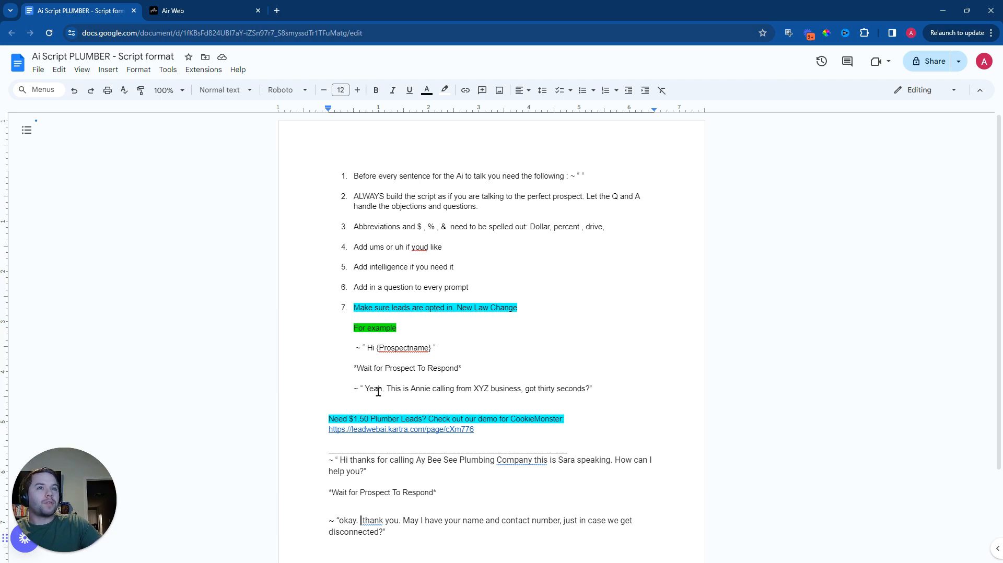
pyautogui.moveTo(490, 431); pyautogui.dragTo(301, 427)
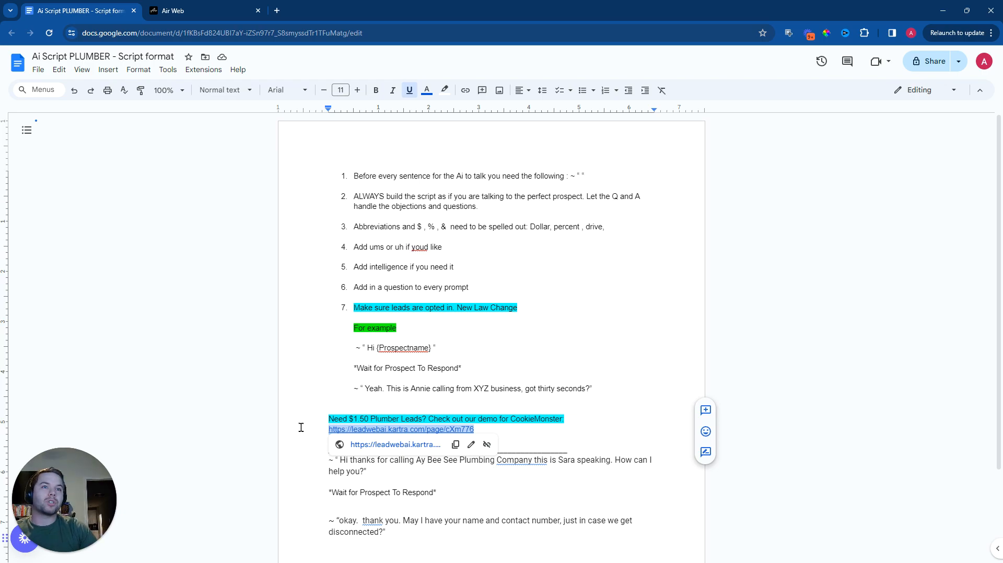
pyautogui.click(37, 73)
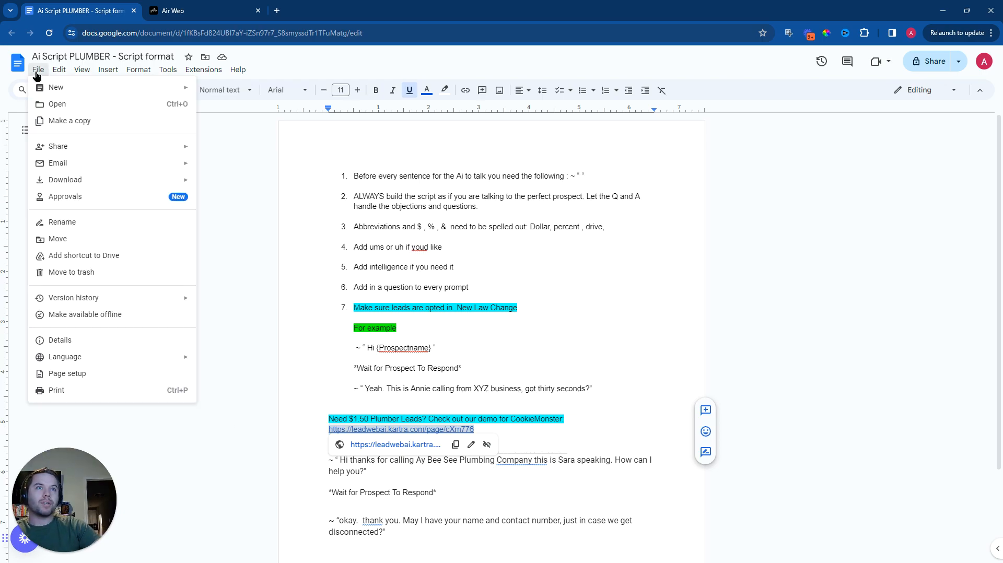
pyautogui.click(235, 226)
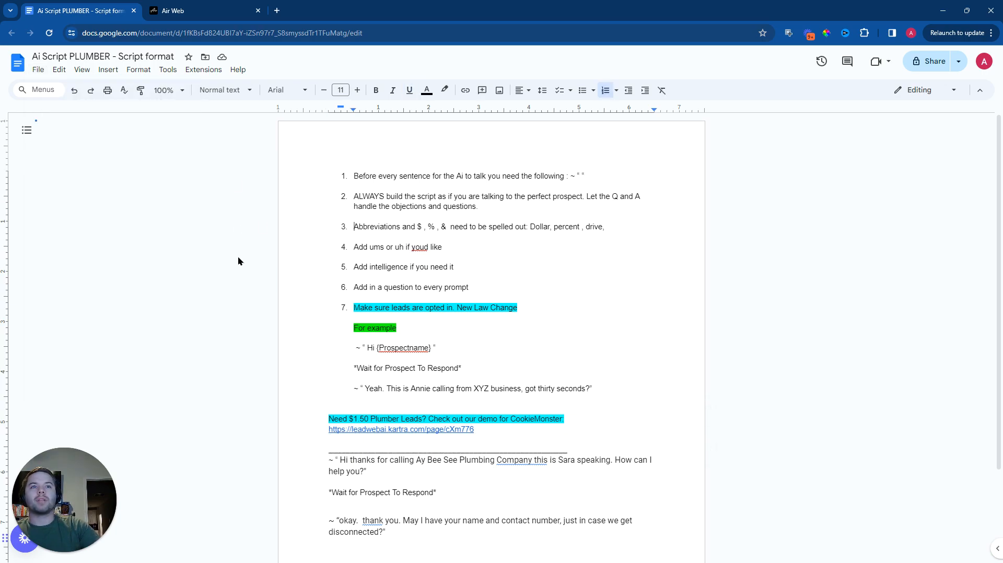
# Step: Add the line "*Wait for Prospect To Respond*" in italics below the question asking for name and contact number
pyautogui.scroll(-2, 407, 439)
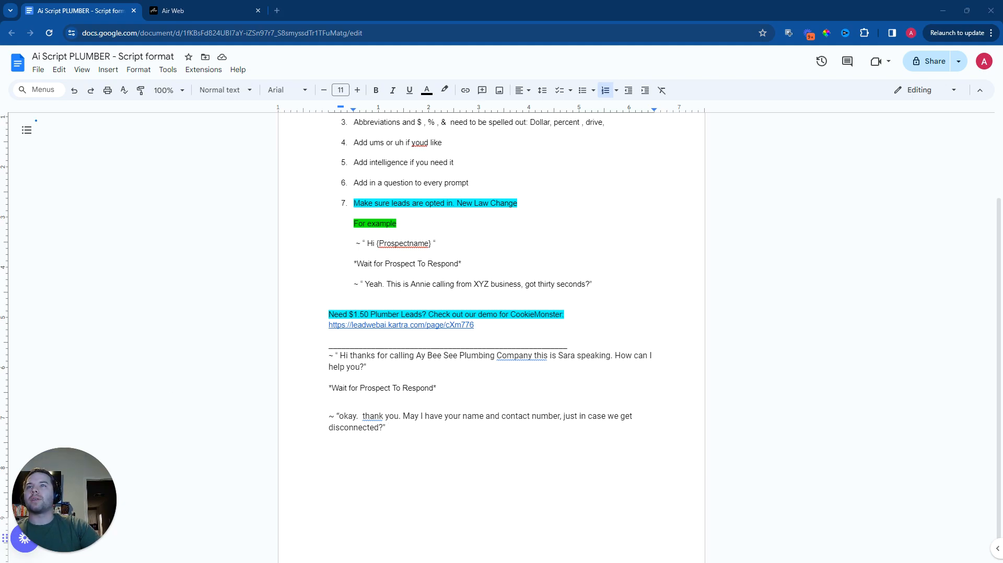
pyautogui.click(353, 455)
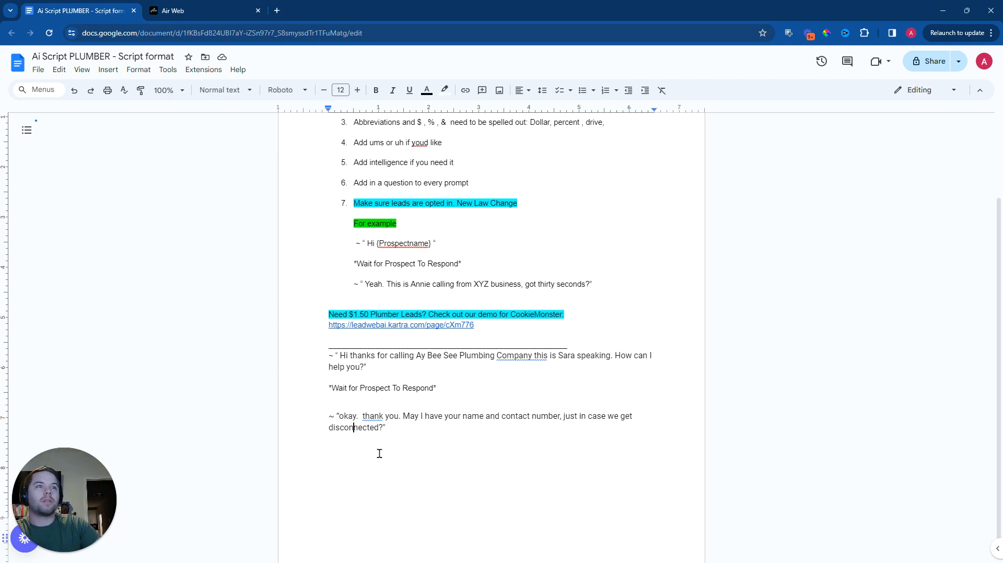
pyautogui.click(409, 429)
pyautogui.press('Return')
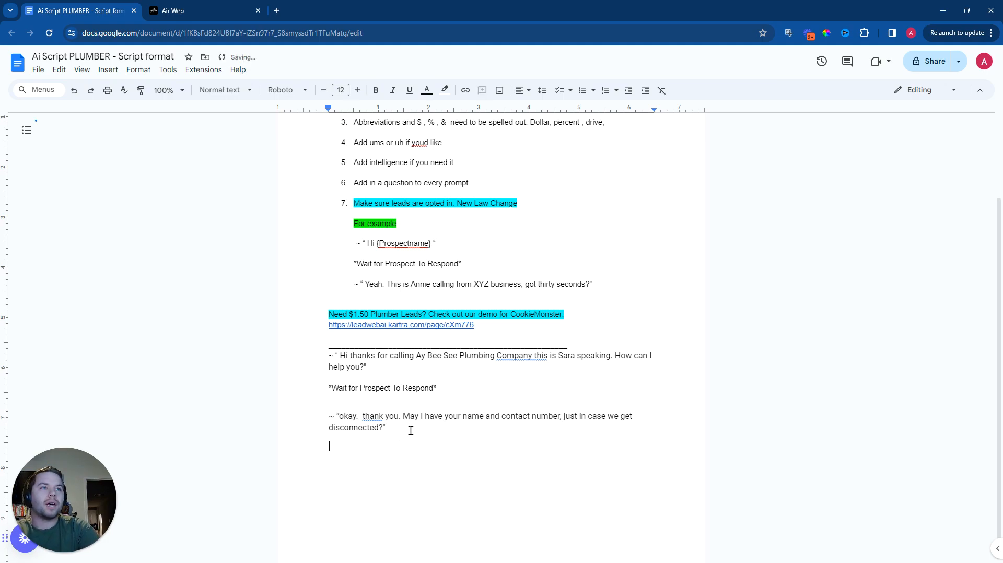
pyautogui.write('*Wait for Prospect To Respond*')
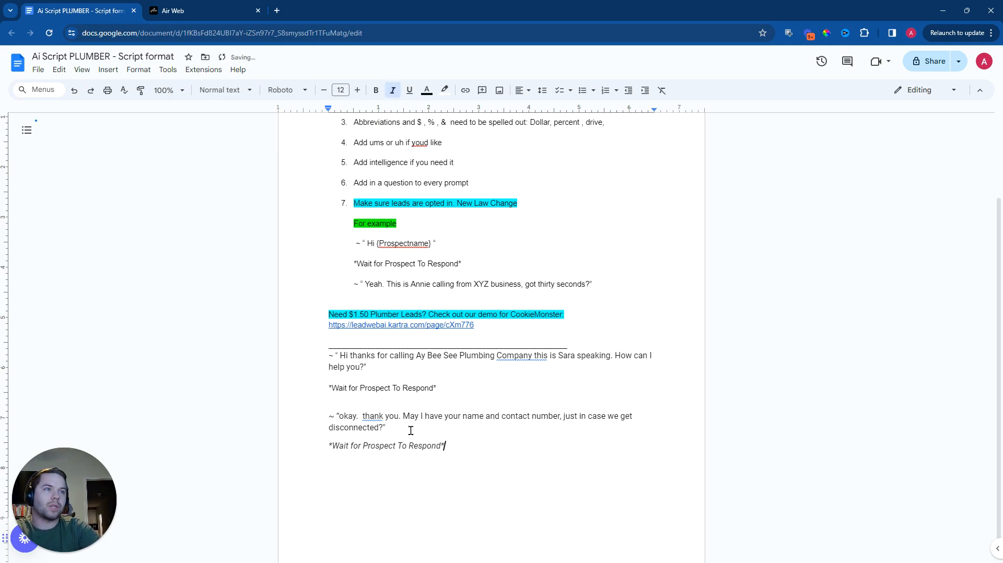
# Step: Below the new wait line, add ~ "Understood. Can you briefly describe the issue you're facing?"
pyautogui.press('Return')
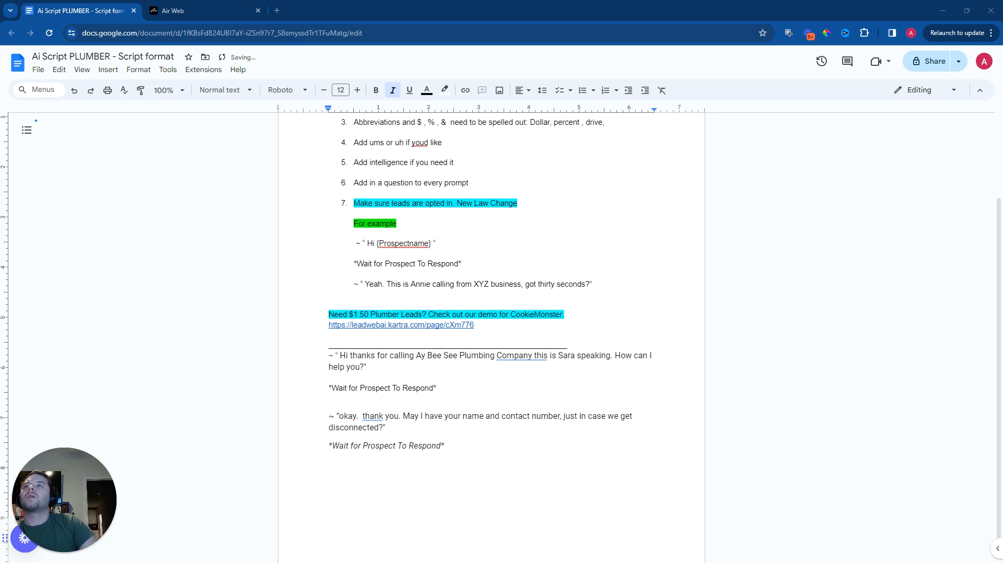
pyautogui.click(345, 469)
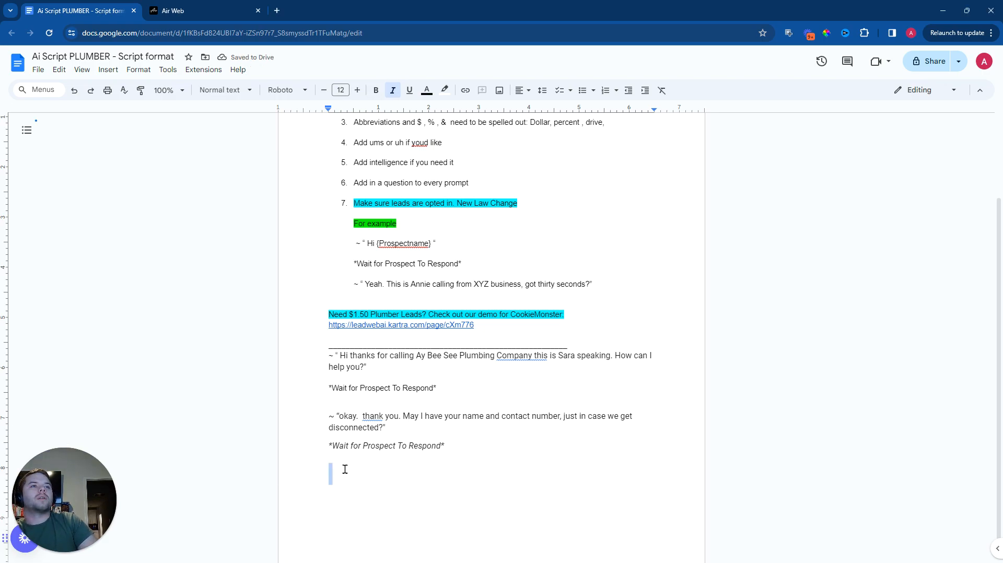
pyautogui.write('~ "Understood. Can you briefly describe the issue you\'re facing?"')
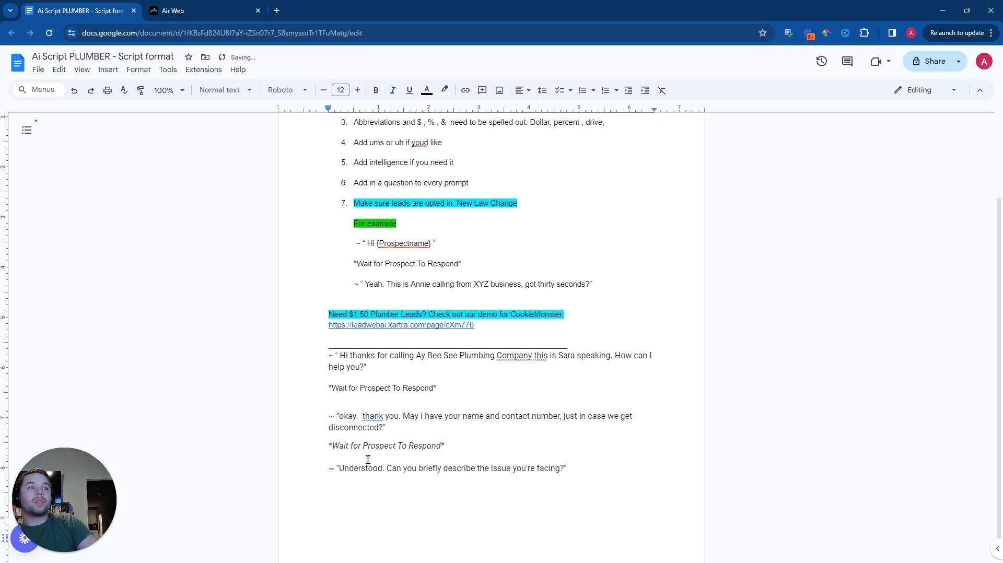
pyautogui.moveTo(386, 472)
pyautogui.mouseDown()
pyautogui.moveTo(334, 469)
pyautogui.moveTo(377, 472)
pyautogui.mouseUp()
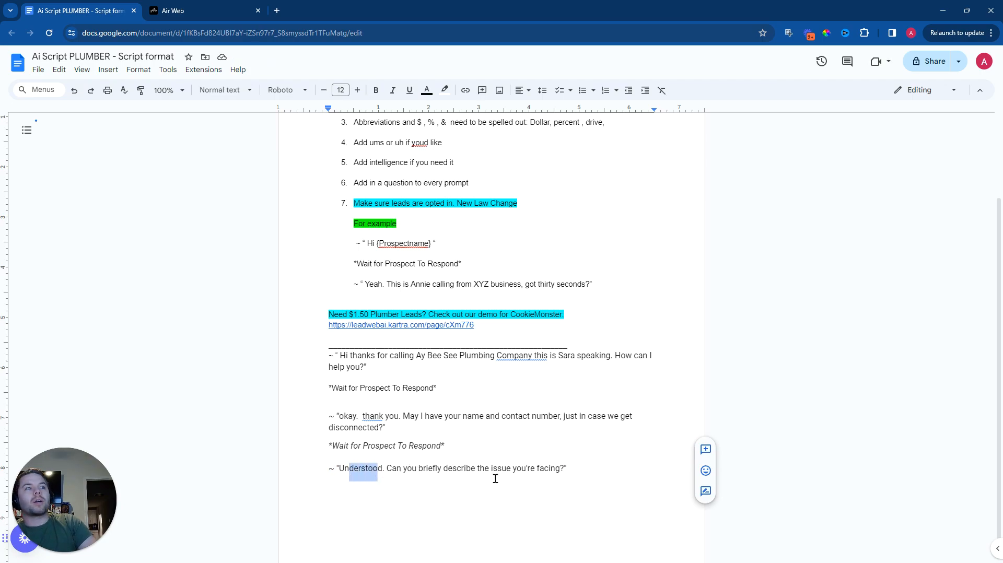
pyautogui.moveTo(507, 469); pyautogui.dragTo(573, 464)
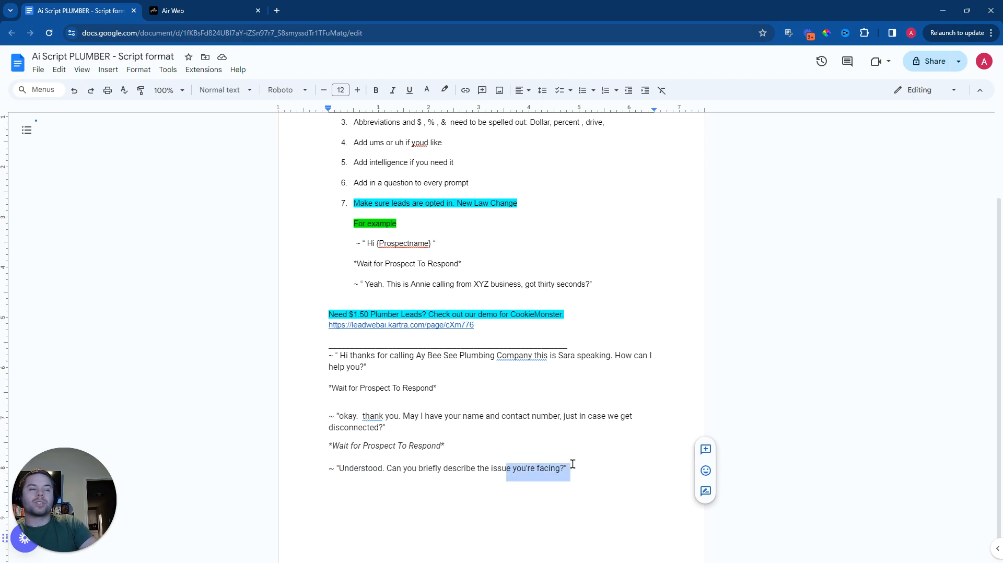
# Step: Copy the italic "*Wait for Prospect To Respond*" line to below the question about the issue
pyautogui.click(572, 463)
pyautogui.press('Return')
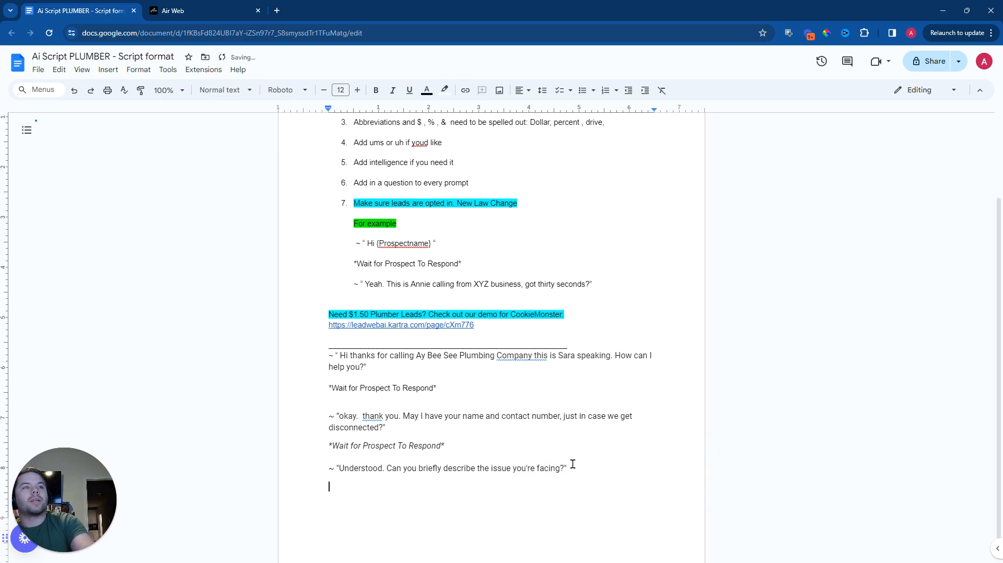
pyautogui.moveTo(445, 447); pyautogui.dragTo(298, 445)
pyautogui.rightClick(351, 447)
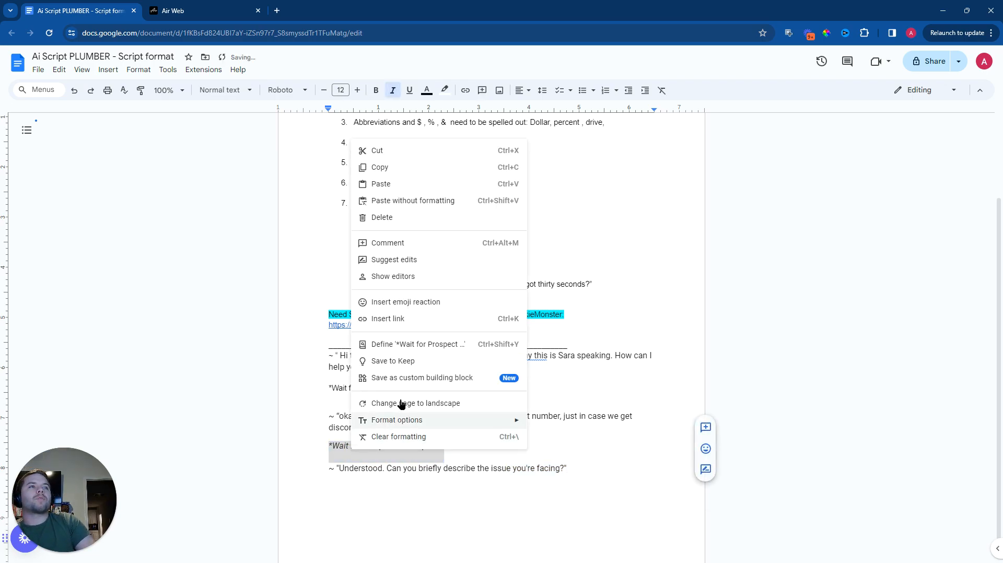
pyautogui.click(380, 167)
pyautogui.click(392, 488)
pyautogui.hotkey('ctrl', 'v')
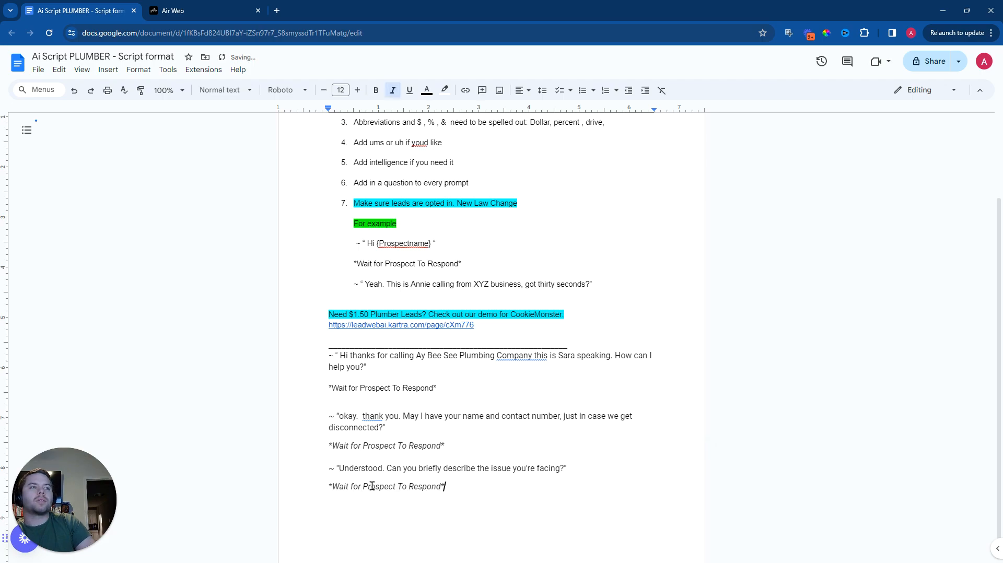
pyautogui.press('Return')
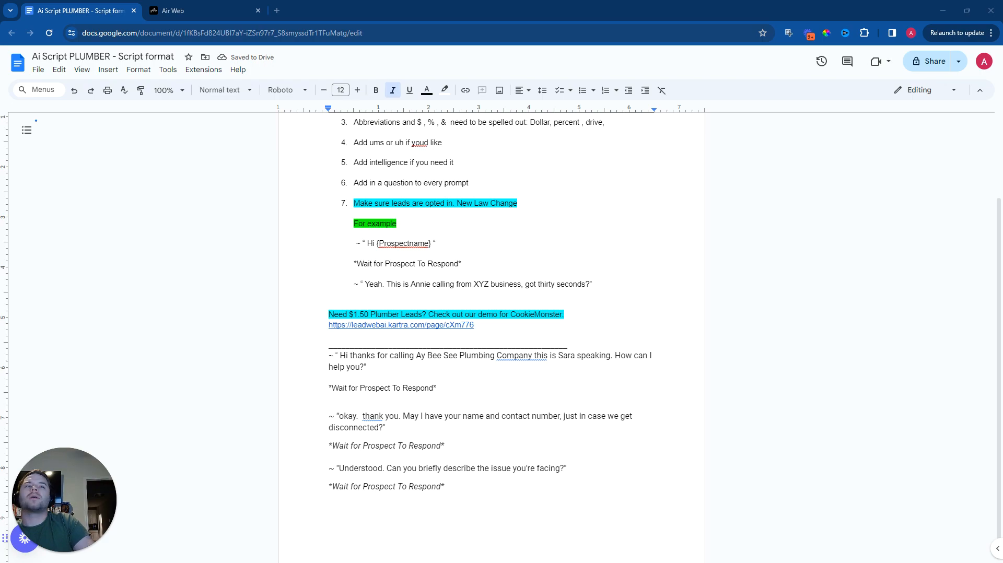
# Step: Below the last wait line, add ~ " Do you want to set up a time for our plumber to come out and take a look at the issue?"
pyautogui.doubleClick(503, 496)
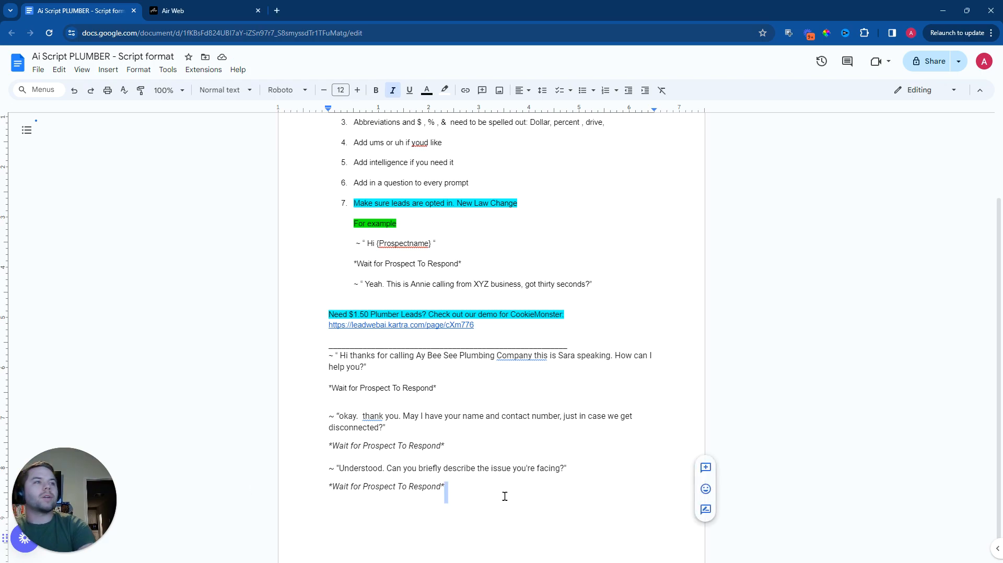
pyautogui.press('Return')
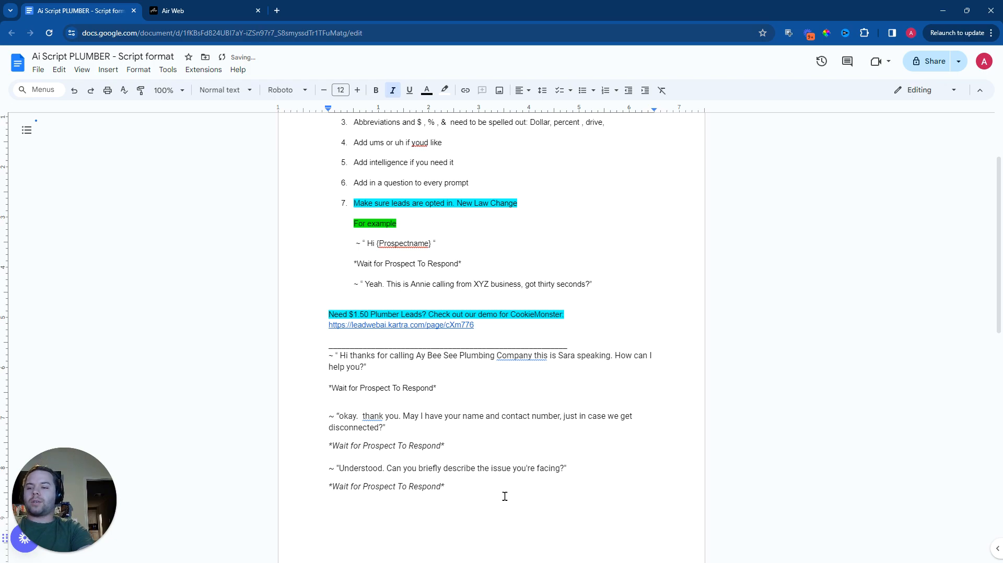
pyautogui.write('~')
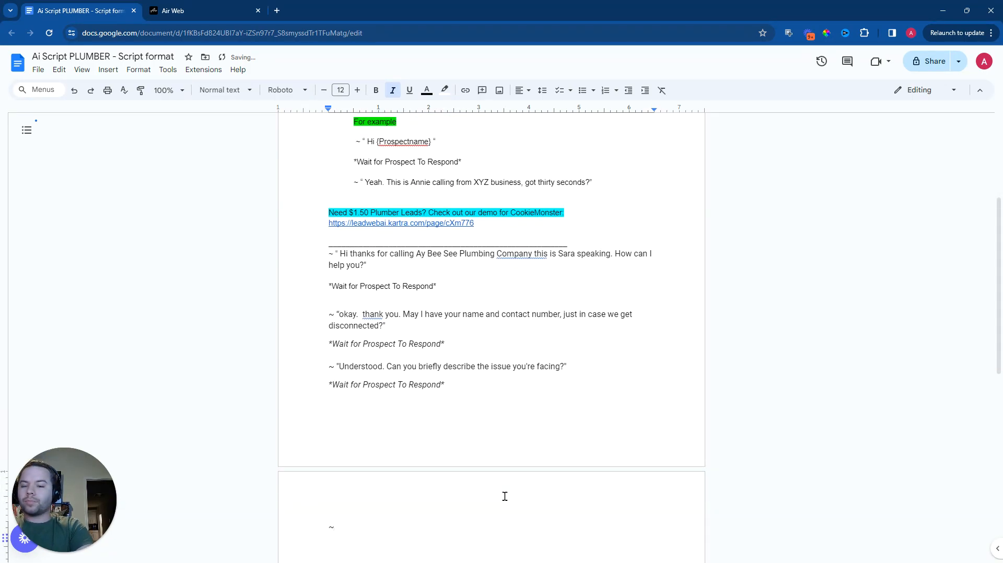
pyautogui.write(' "')
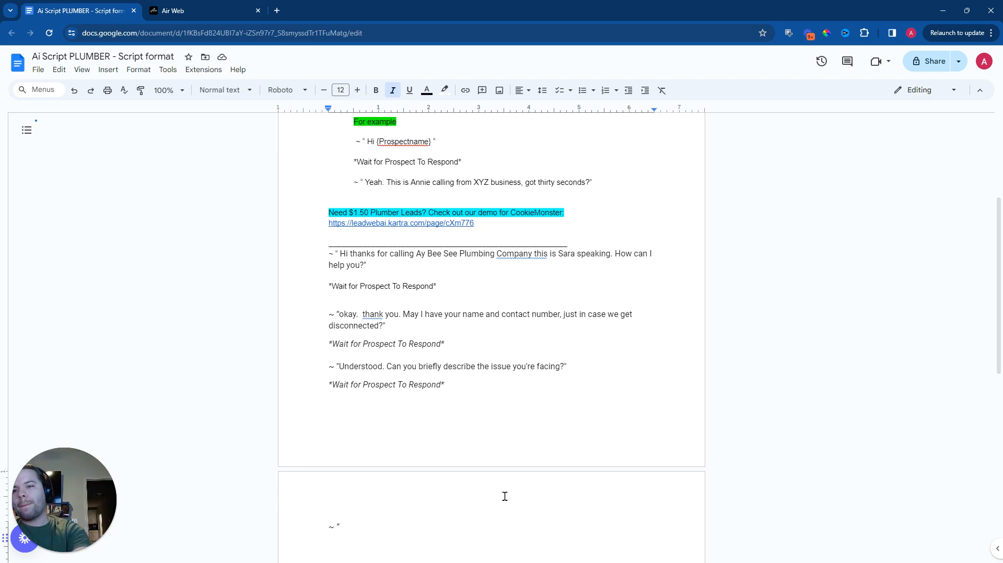
pyautogui.write('Do you want')
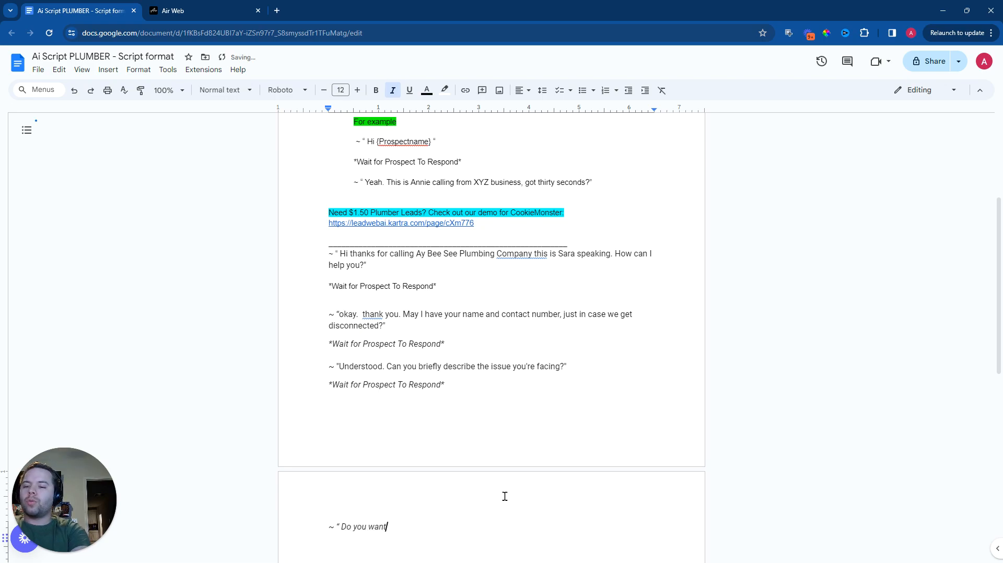
pyautogui.write(' to set up a time for our ')
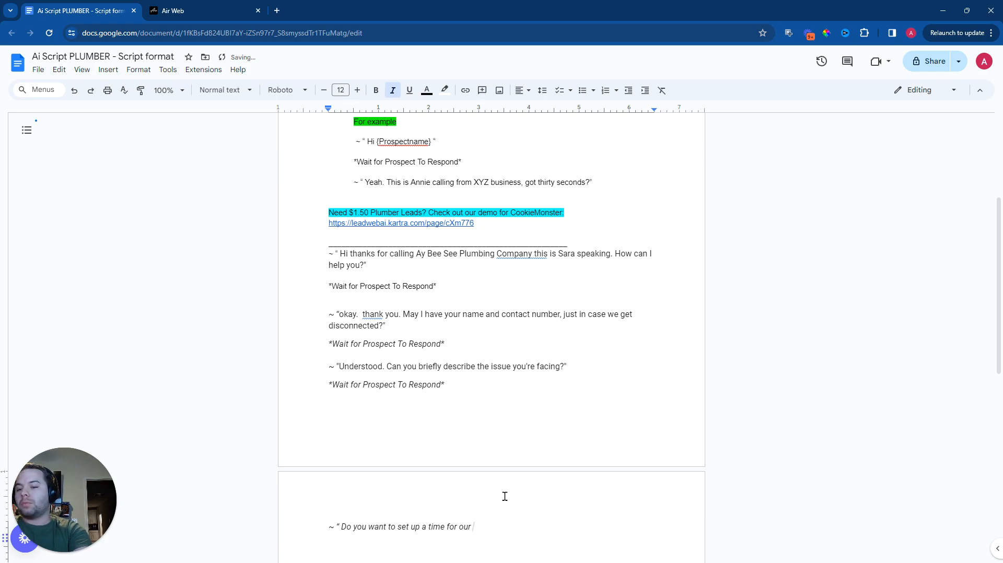
pyautogui.write('plumber to come out and take a look aTA THE I')
pyautogui.press('BackSpace')
pyautogui.press('BackSpace')
pyautogui.press('BackSpace')
pyautogui.press('BackSpace')
pyautogui.press('BackSpace')
pyautogui.press('BackSpace')
pyautogui.press('BackSpace')
pyautogui.press('BackSpace')
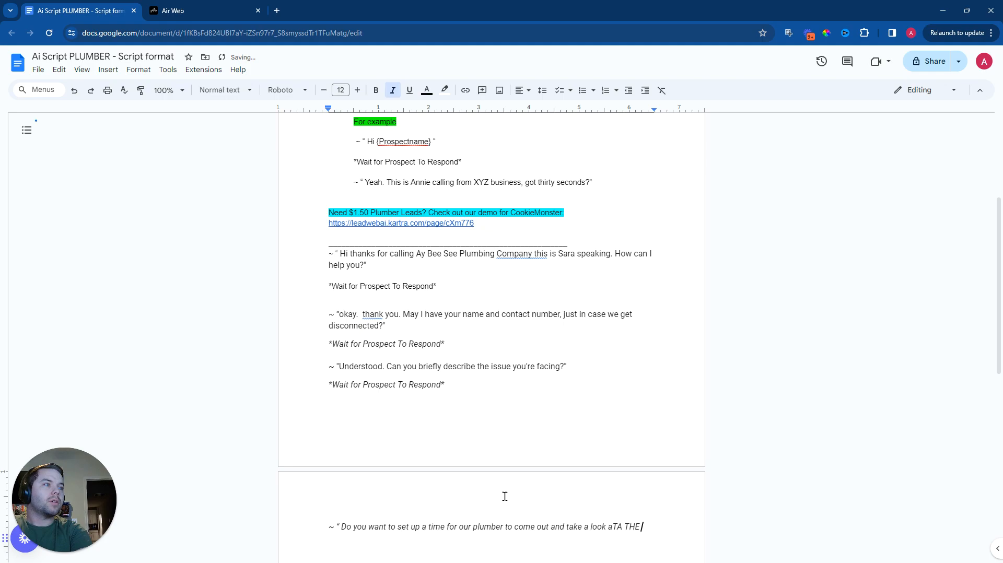
pyautogui.write('t the issue?')
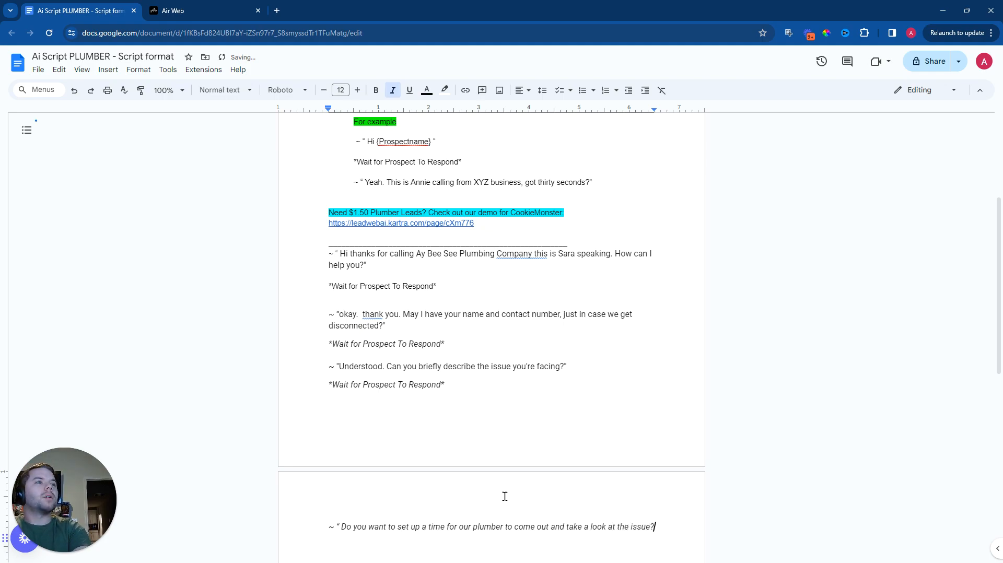
pyautogui.write('"')
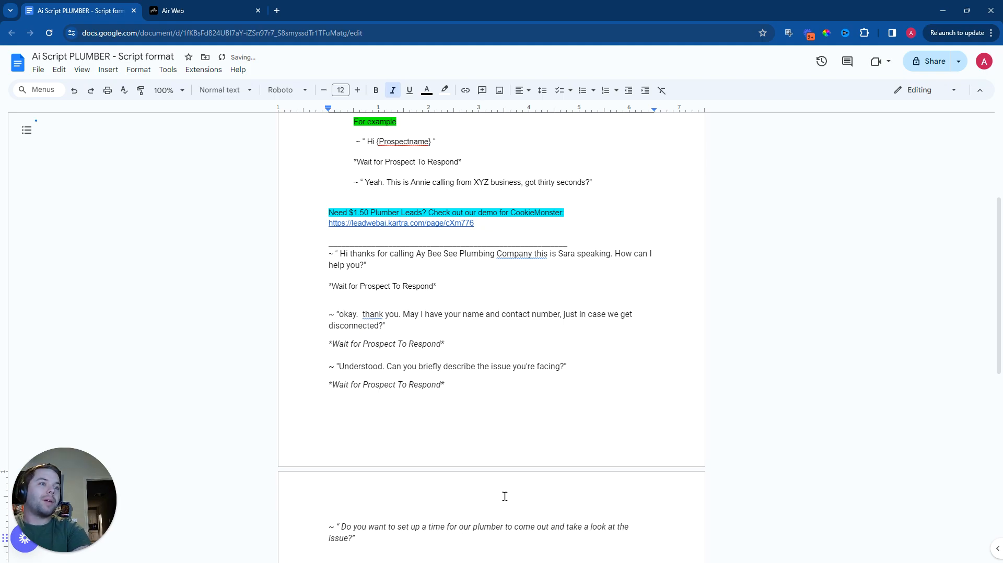
# Step: Copy the italic "*Wait for Prospect To Respond*" line to below the question about setting up a plumber visit, leaving a blank line between
pyautogui.press('Return')
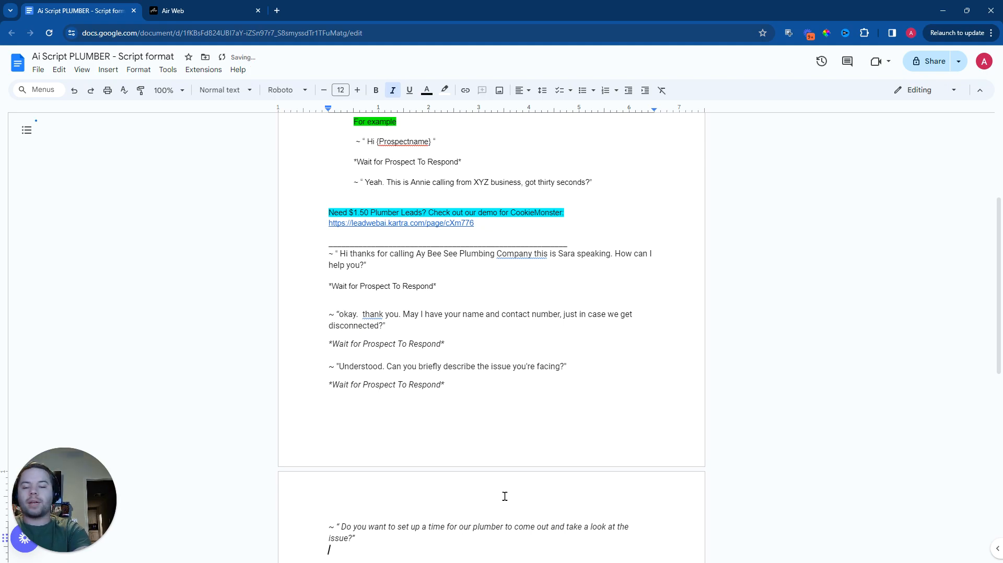
pyautogui.press('Return')
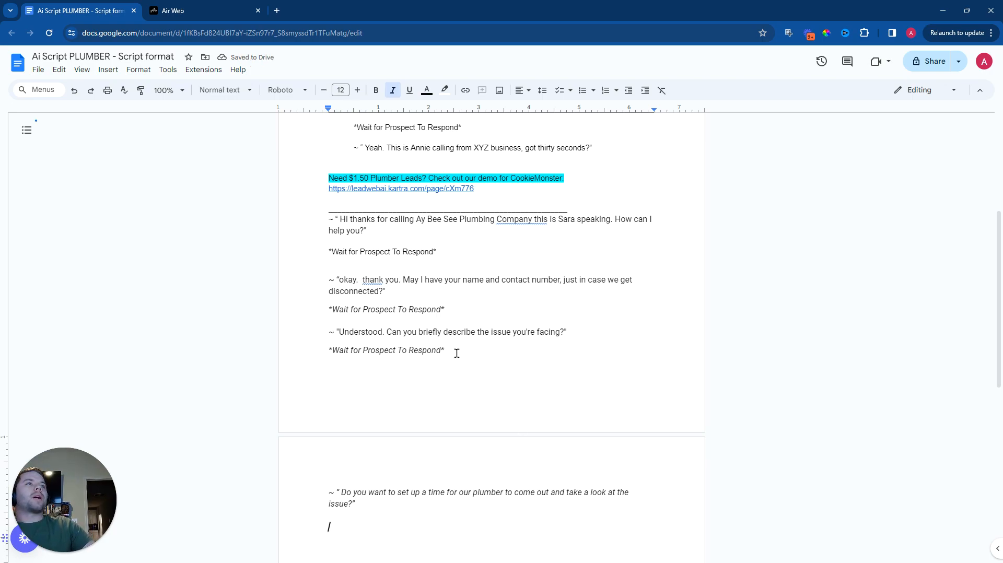
pyautogui.moveTo(456, 352); pyautogui.dragTo(317, 347)
pyautogui.rightClick(354, 351)
pyautogui.click(396, 281)
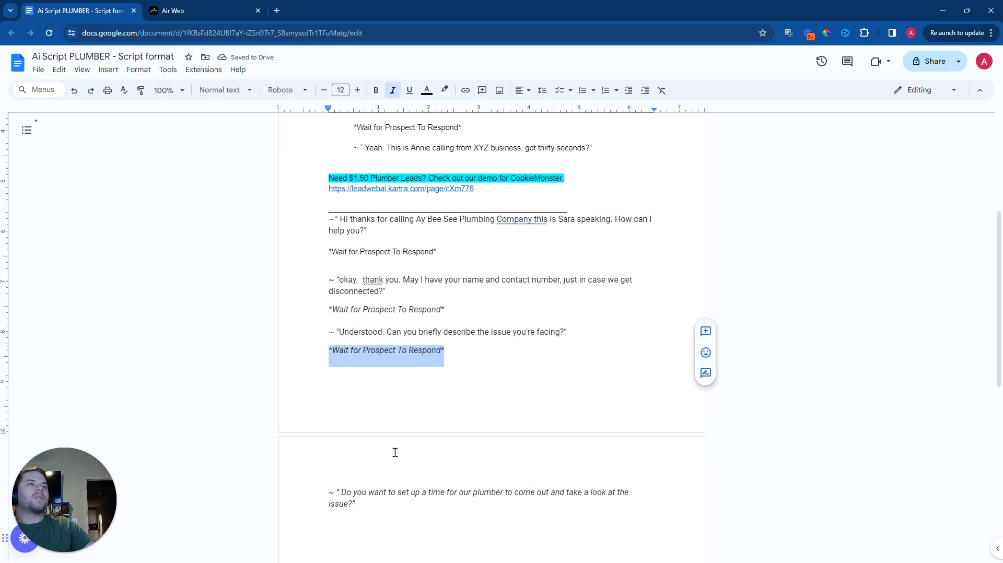
pyautogui.click(368, 537)
pyautogui.hotkey('ctrl', 'v')
pyautogui.press('Return')
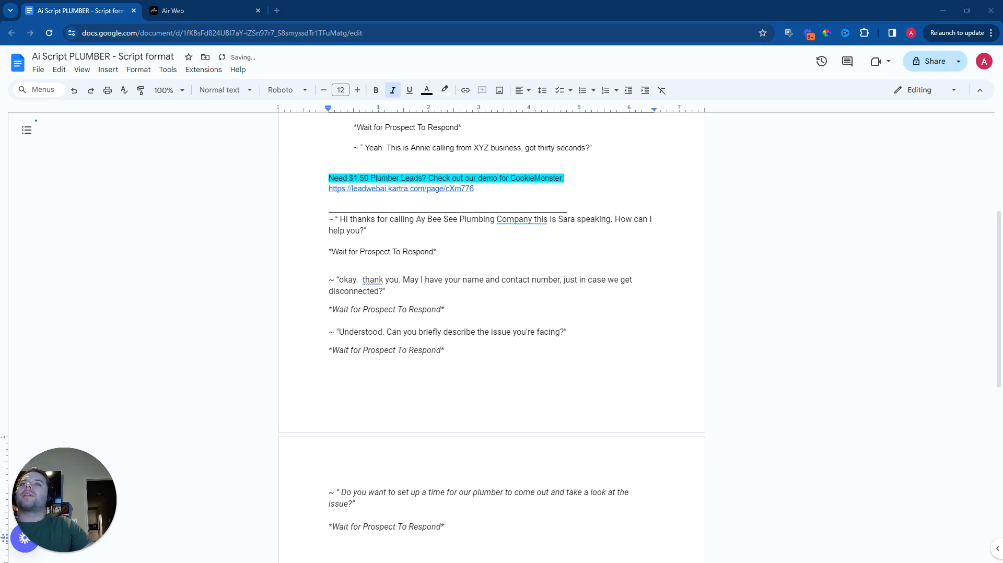
# Step: Below it, paste the ~ "Ok, it looks like we have a..." line offering two times from the prompt's available times section and asking which works best
pyautogui.click(339, 540)
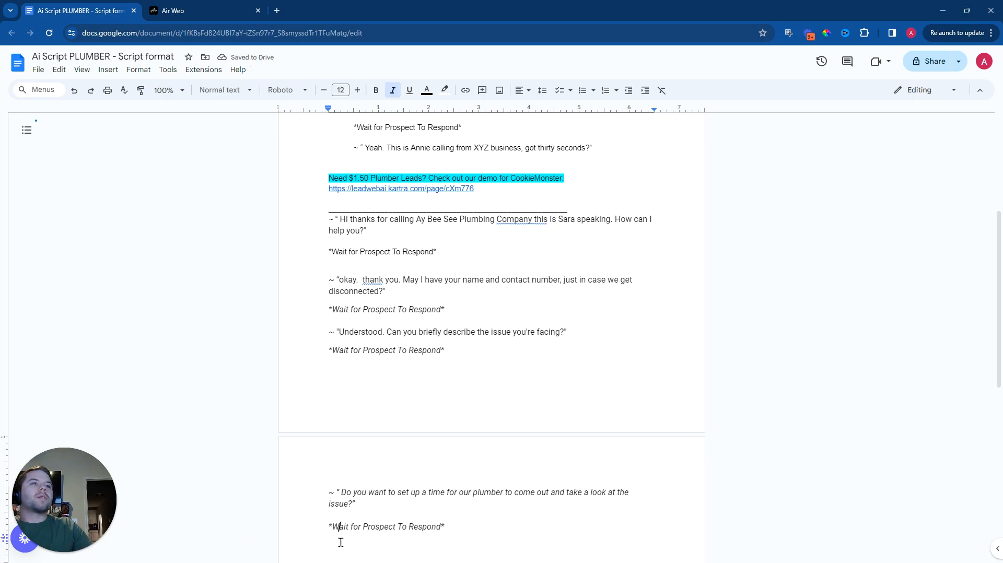
pyautogui.click(494, 529)
pyautogui.press('Return')
pyautogui.hotkey('ctrl', 'v')
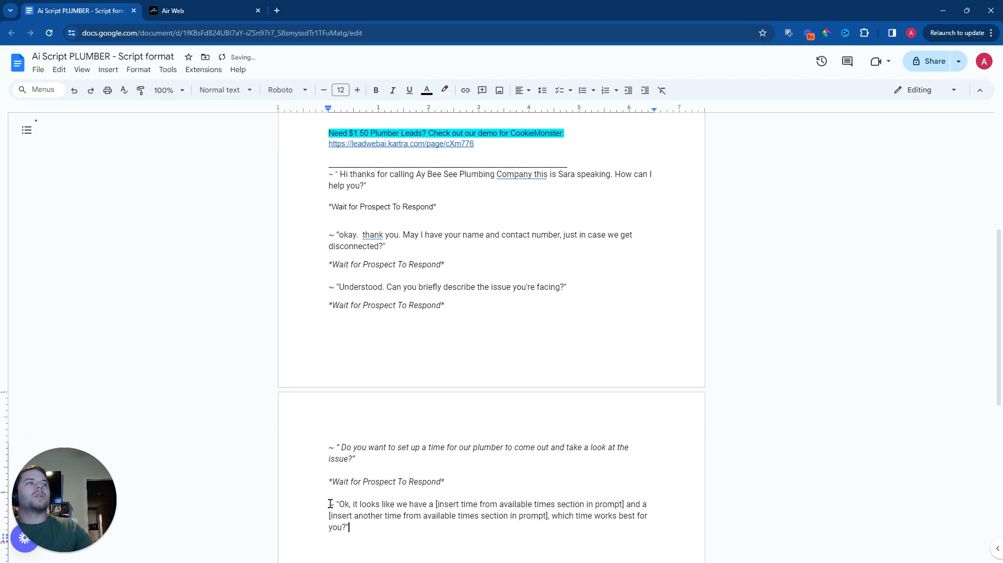
# Step: Change "Ok," to "Okay." at the start of the line offering appointment times
pyautogui.scroll(-1, 331, 502)
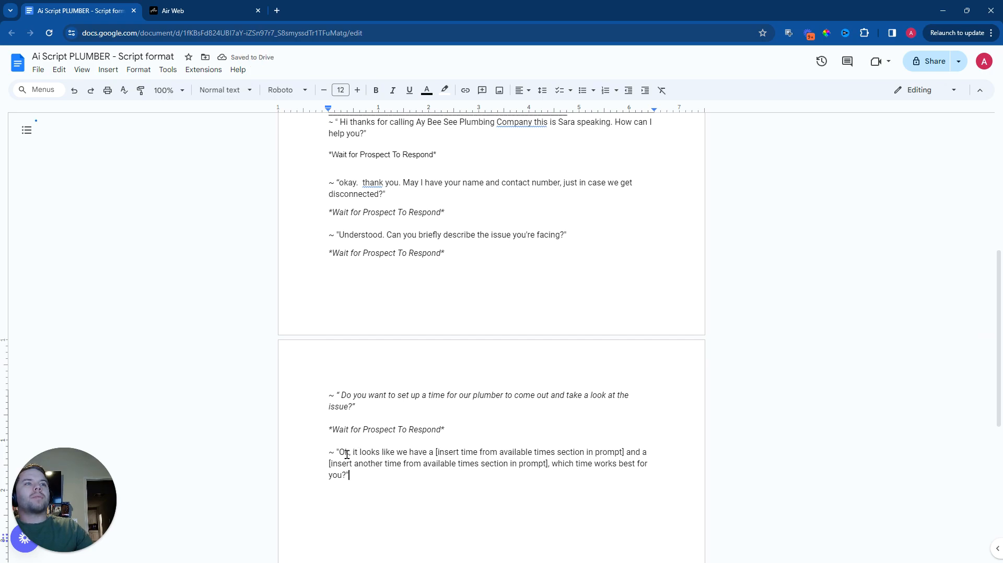
pyautogui.press('BackSpace')
pyautogui.write('ay.')
# Step: Below the time offer, paste the "I'll lock in that time for you" and "So that being said" closing lines, each preceded by a wait line
pyautogui.click(400, 490)
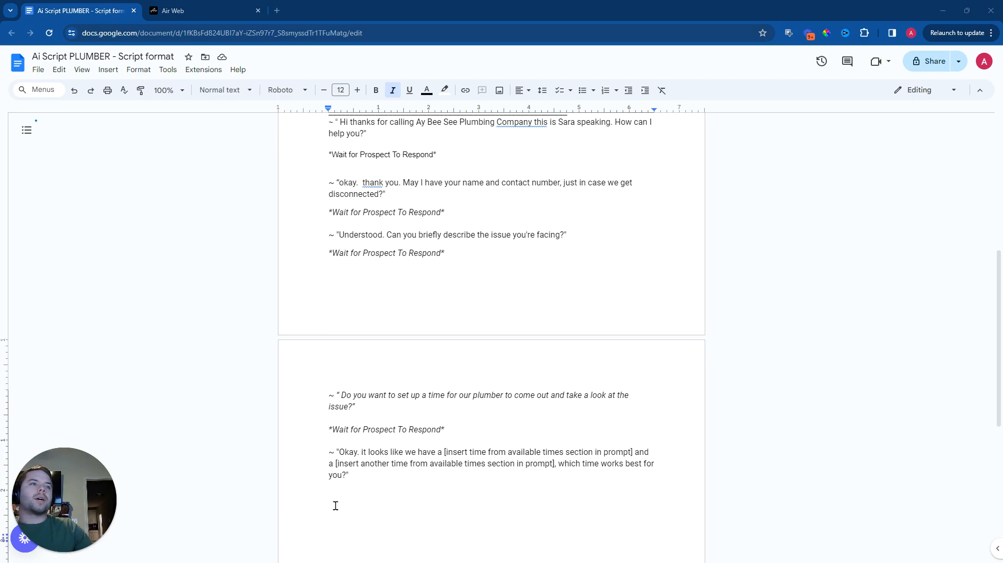
pyautogui.hotkey('ctrl', 'v')
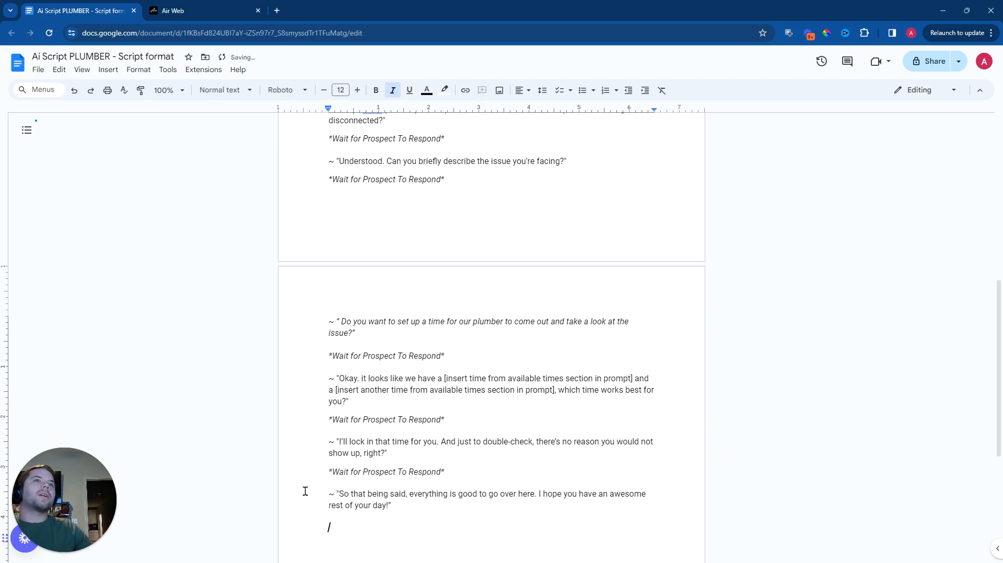